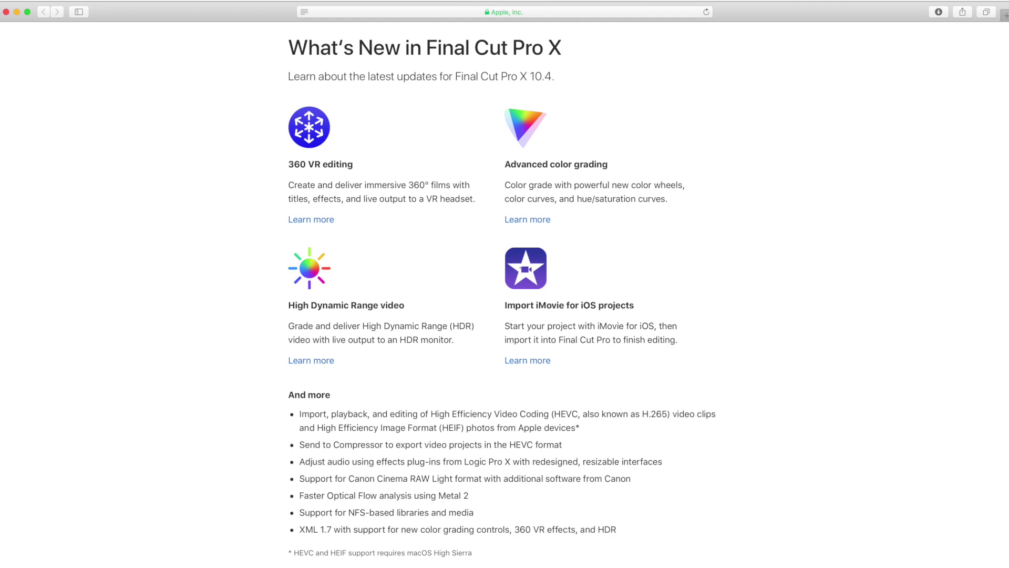
Launch Final Cut Pro by searching 'final' in Launchpad.
key(F4)
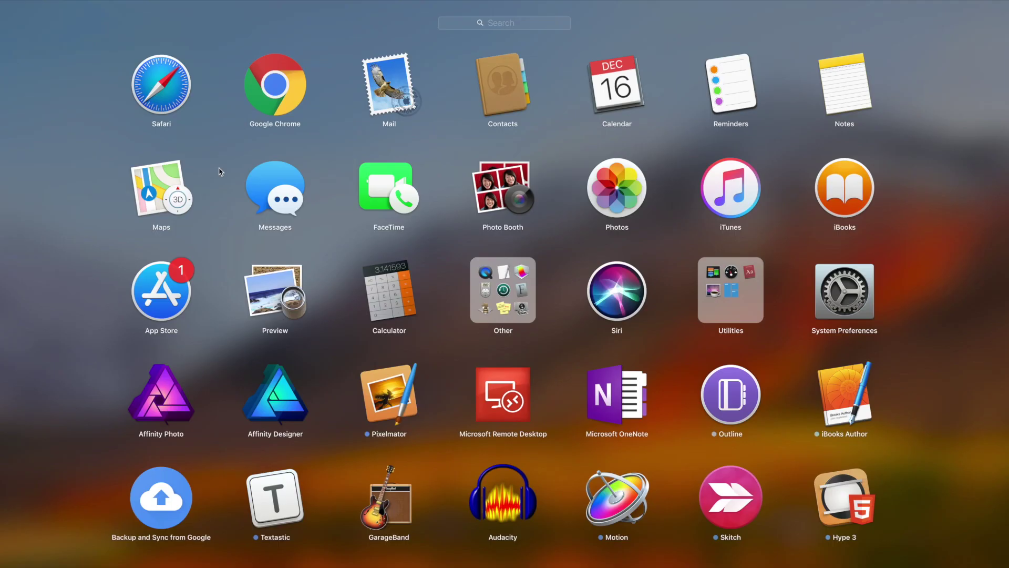
text(final)
key(Return)
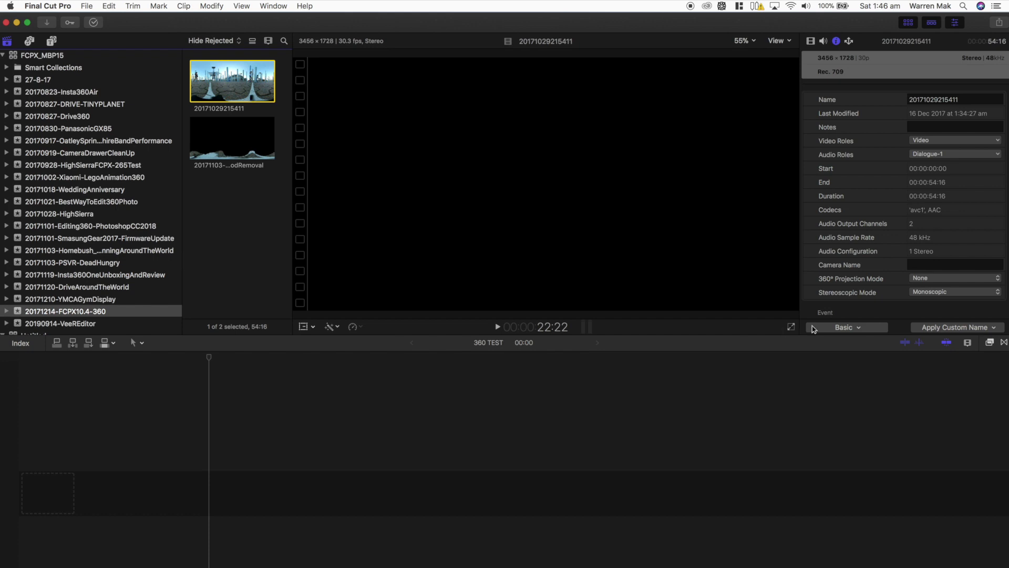
Filter the Effects browser to the 360° category and scroll through its ten effects.
click(990, 343)
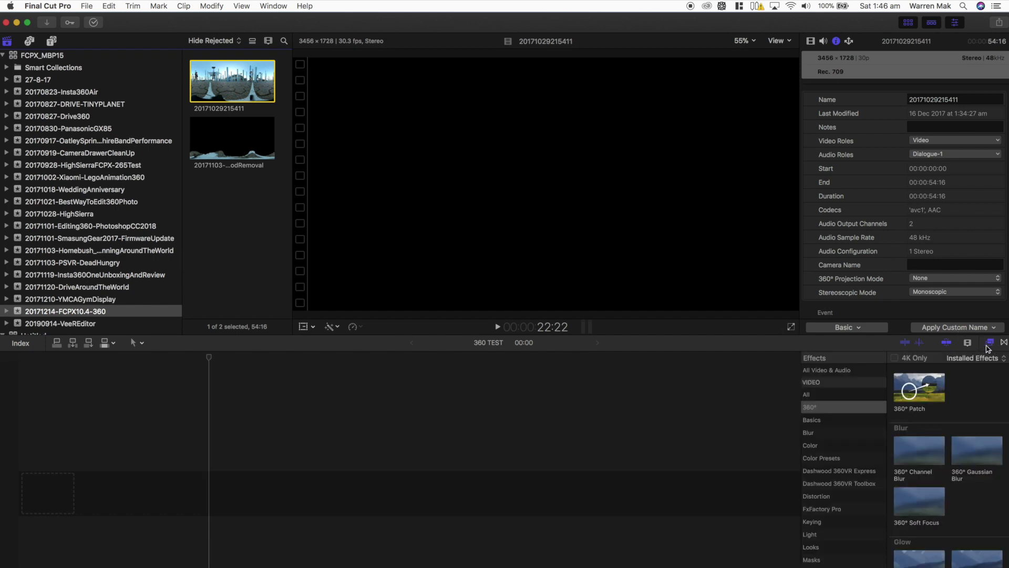
click(825, 398)
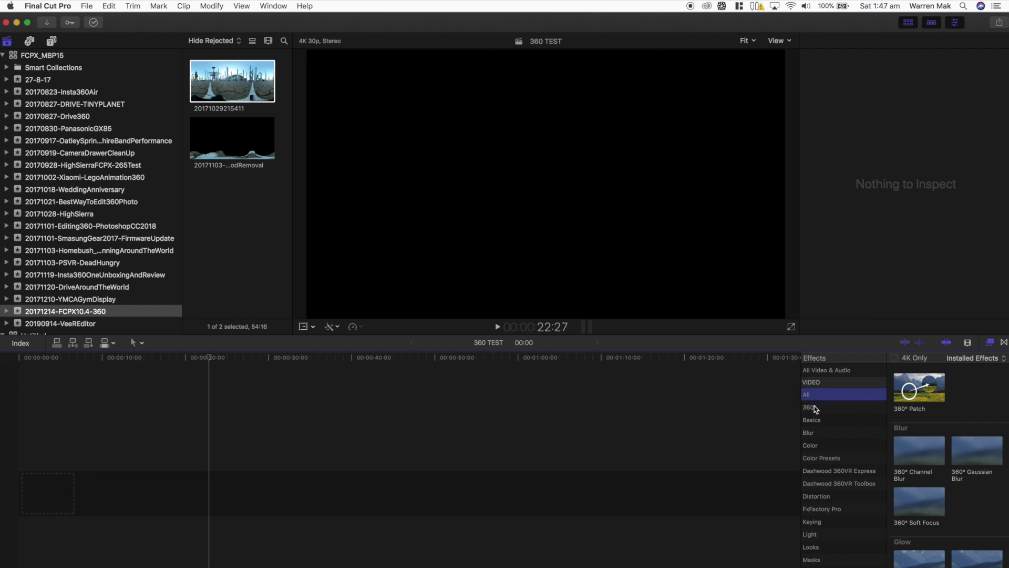
click(814, 407)
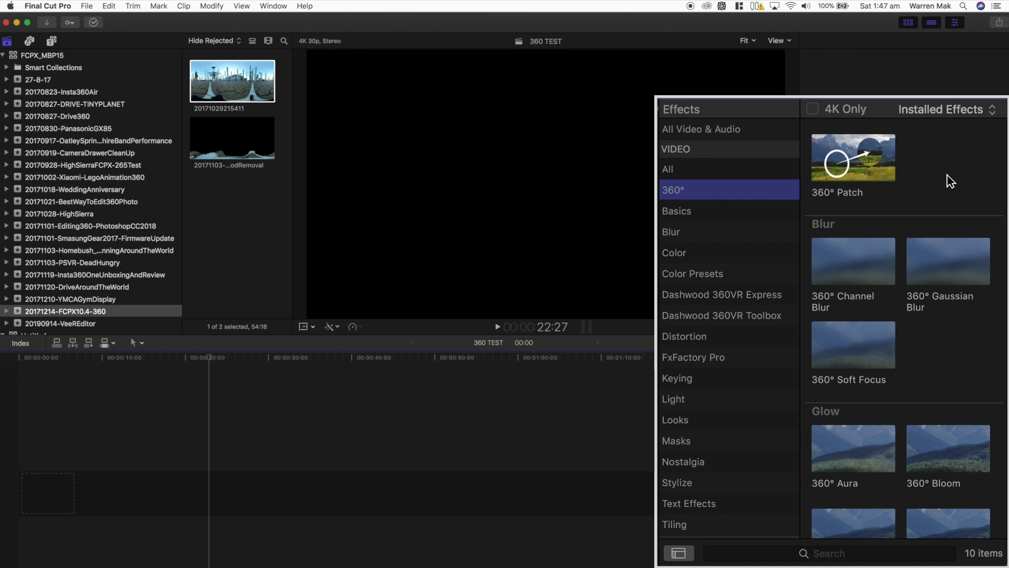
scroll(927, 347, down, 3)
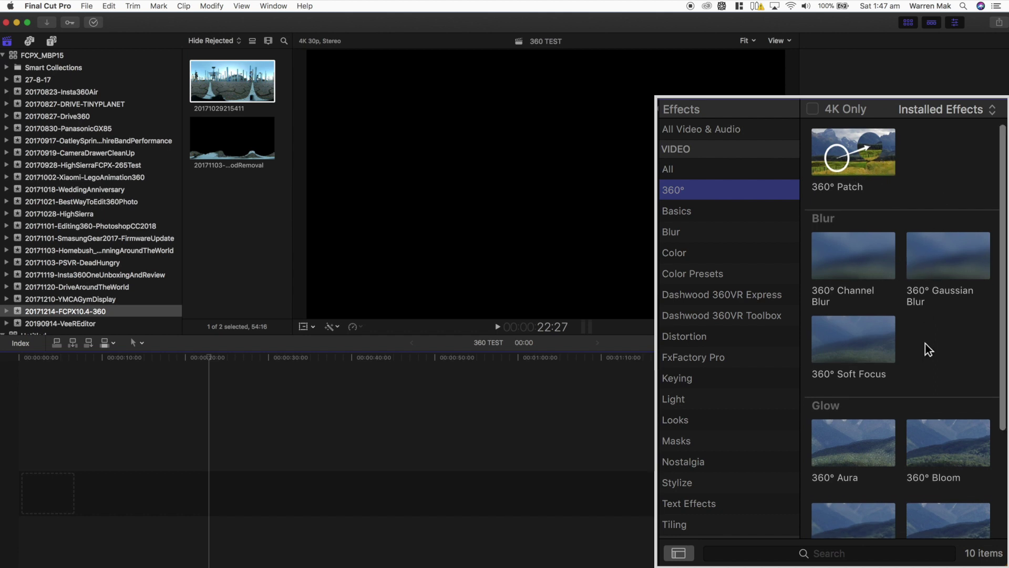
scroll(928, 347, down, 3)
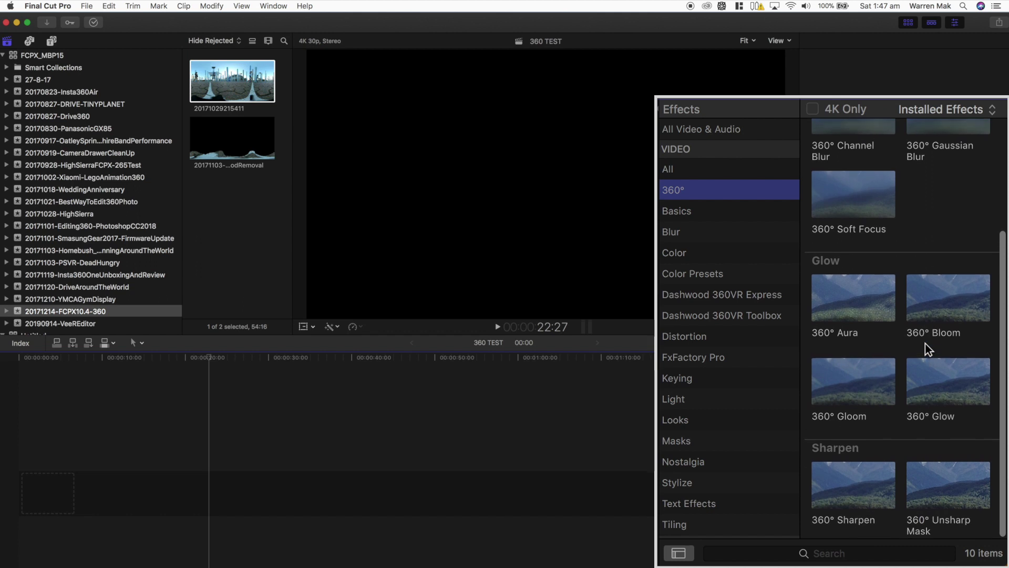
scroll(928, 347, up, 5)
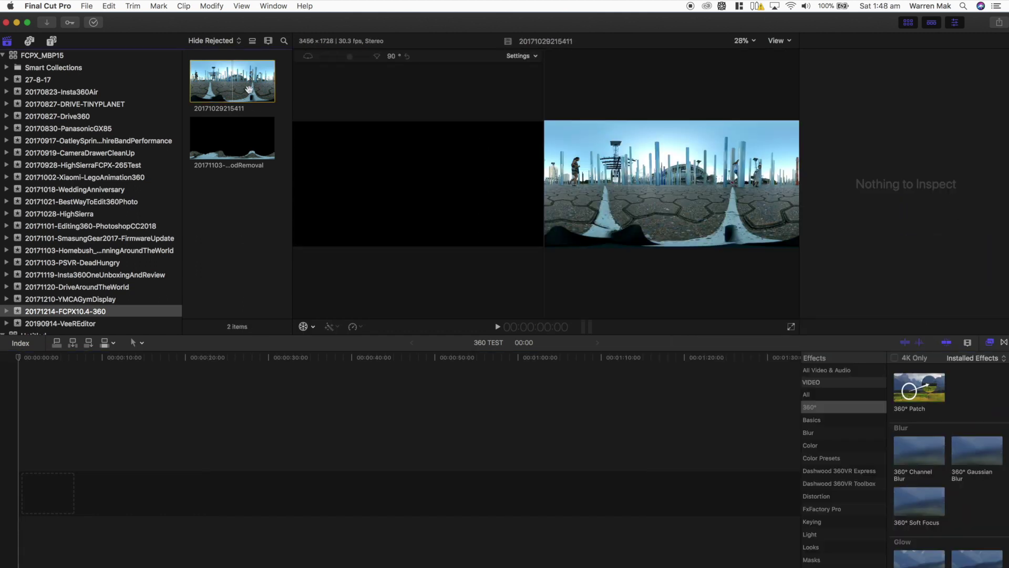
click(249, 89)
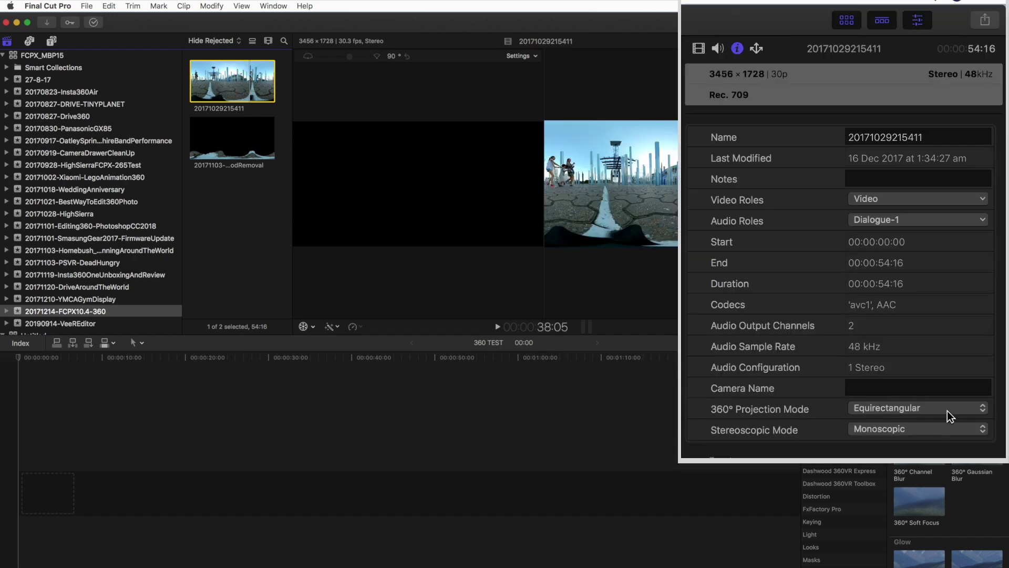
click(939, 416)
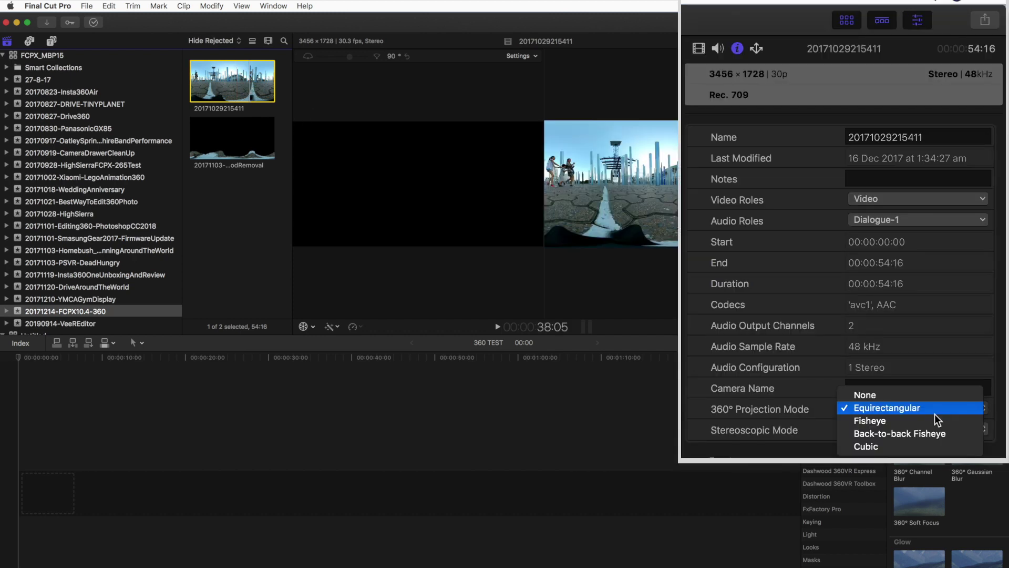
click(929, 409)
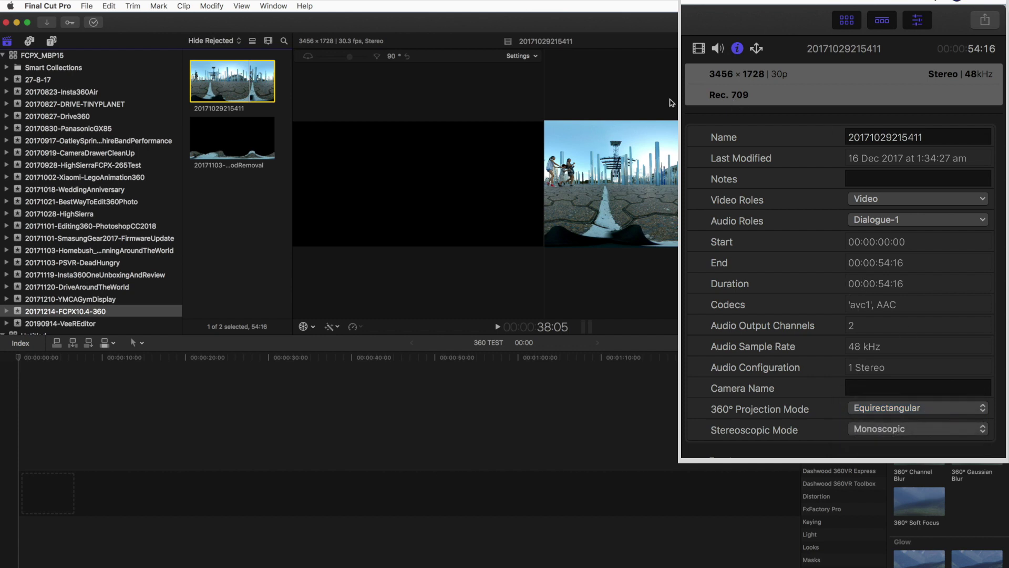
click(234, 223)
click(239, 97)
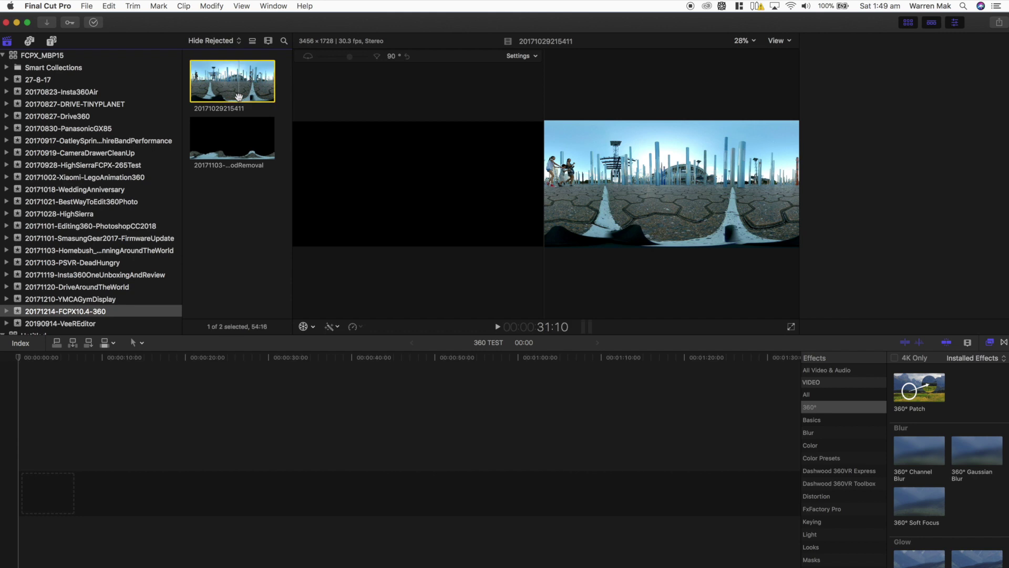
right_click(240, 99)
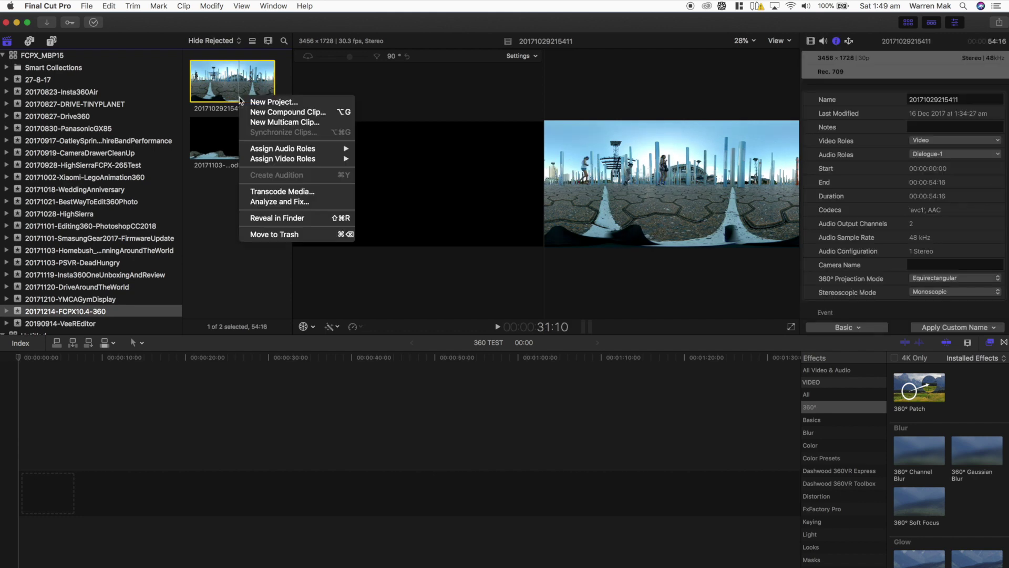
click(209, 221)
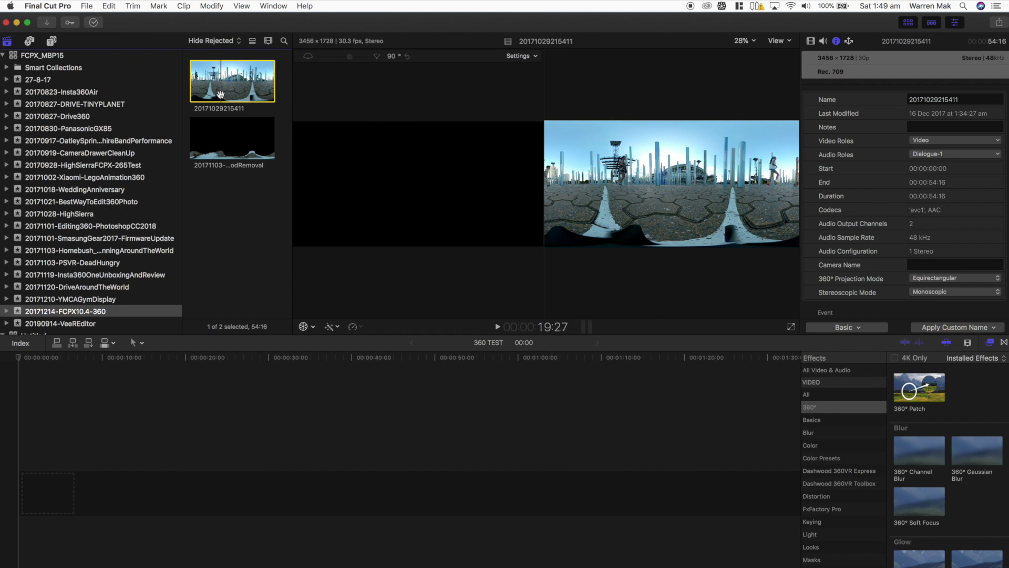
Add the clip to the 360 TEST timeline with project resolution 4096x2048.
drag(220, 94, 82, 485)
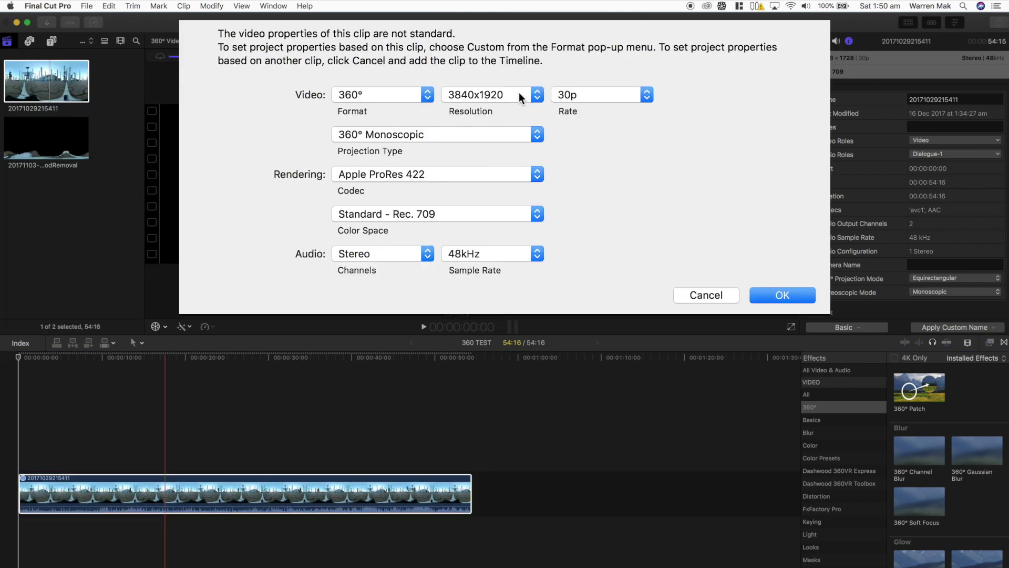
click(519, 92)
click(518, 106)
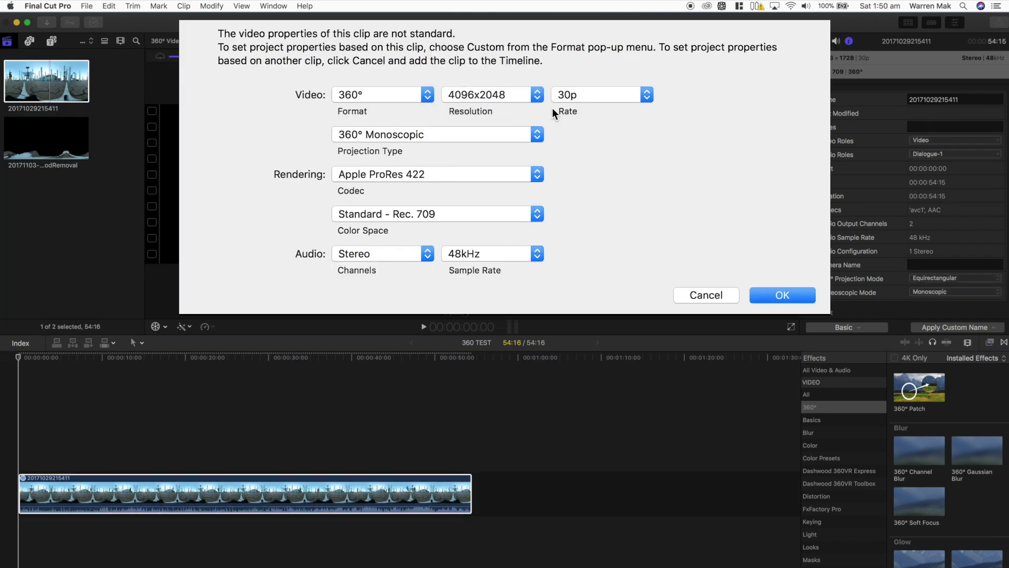
click(792, 296)
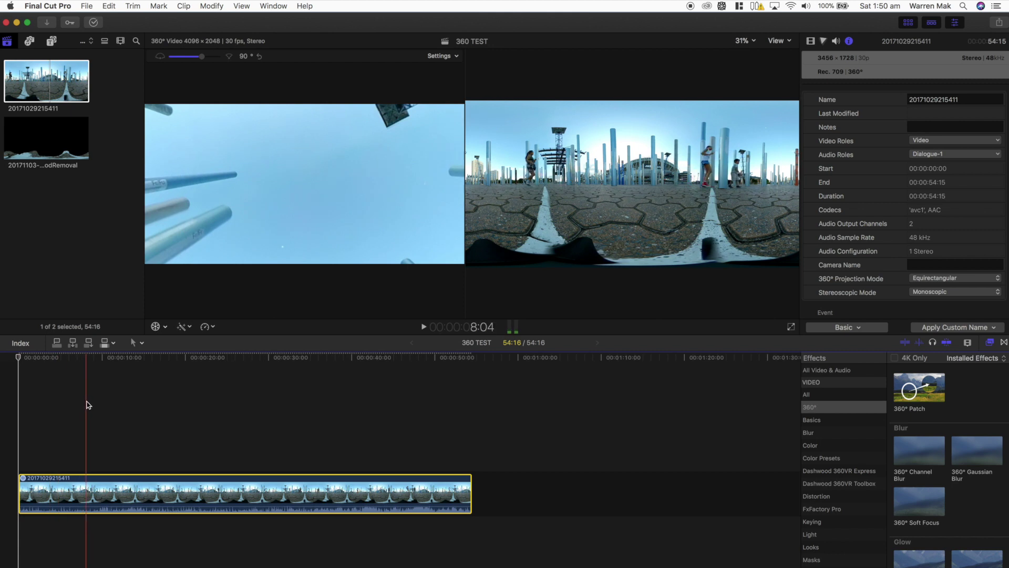
At 1:19, look around to the walking girl and poles, ending at 90° field of view.
click(32, 413)
drag(288, 176, 337, 132)
drag(357, 169, 247, 184)
drag(345, 187, 299, 178)
drag(381, 185, 380, 205)
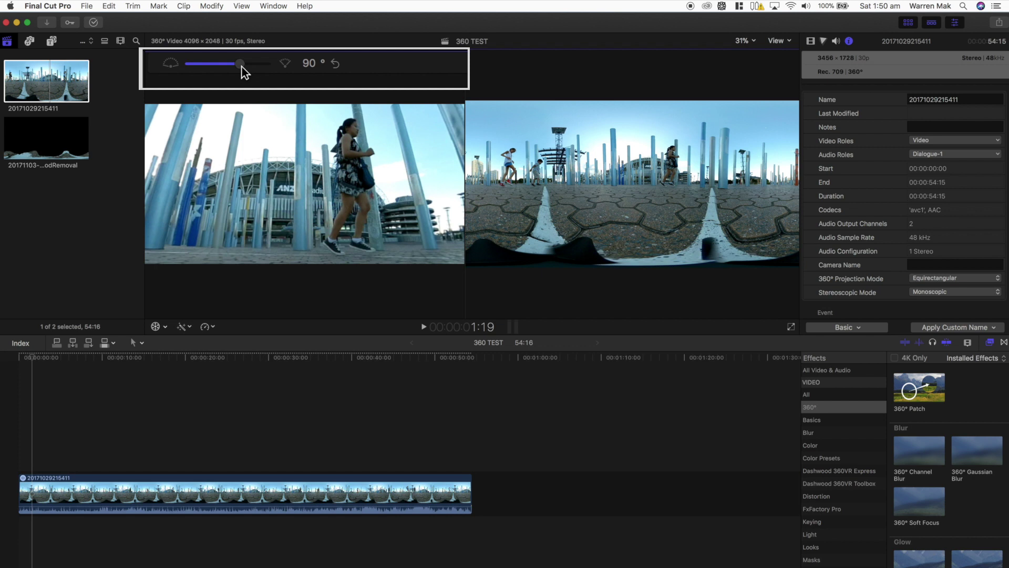
mouse_move(242, 67)
mouse_down()
mouse_move(176, 79)
mouse_move(264, 74)
mouse_move(242, 78)
mouse_up()
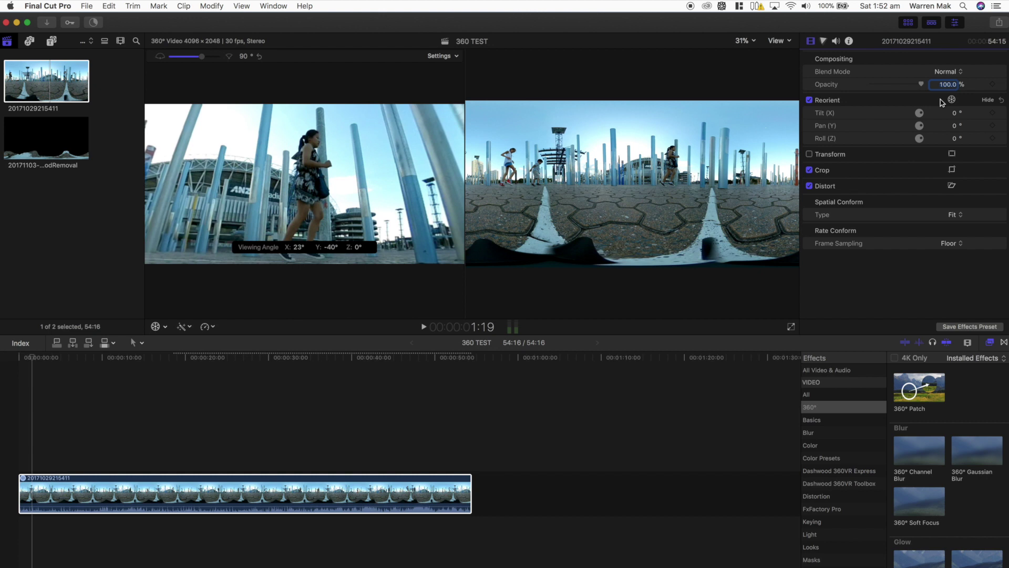
Set the clip's Reorient Tilt to 23° and Pan to -40°, with on-screen reorient control enabled.
click(382, 300)
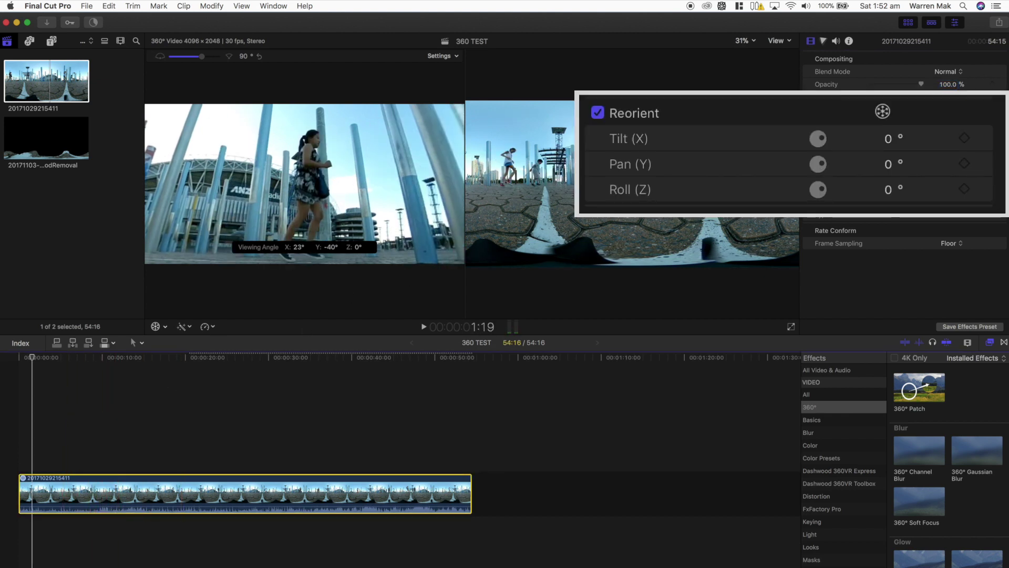
click(888, 139)
text(23)
key(Tab)
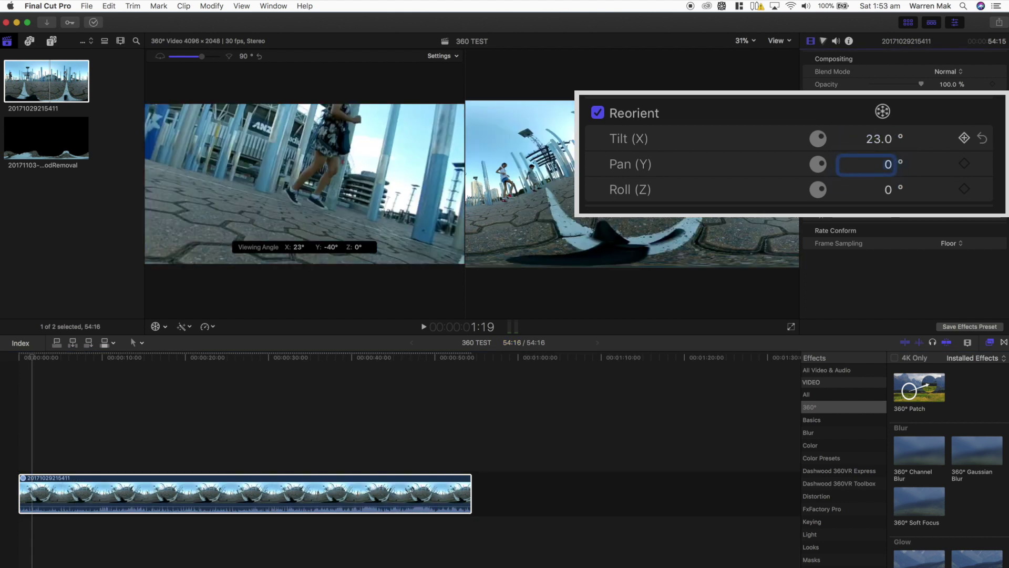
text(-40)
key(Tab)
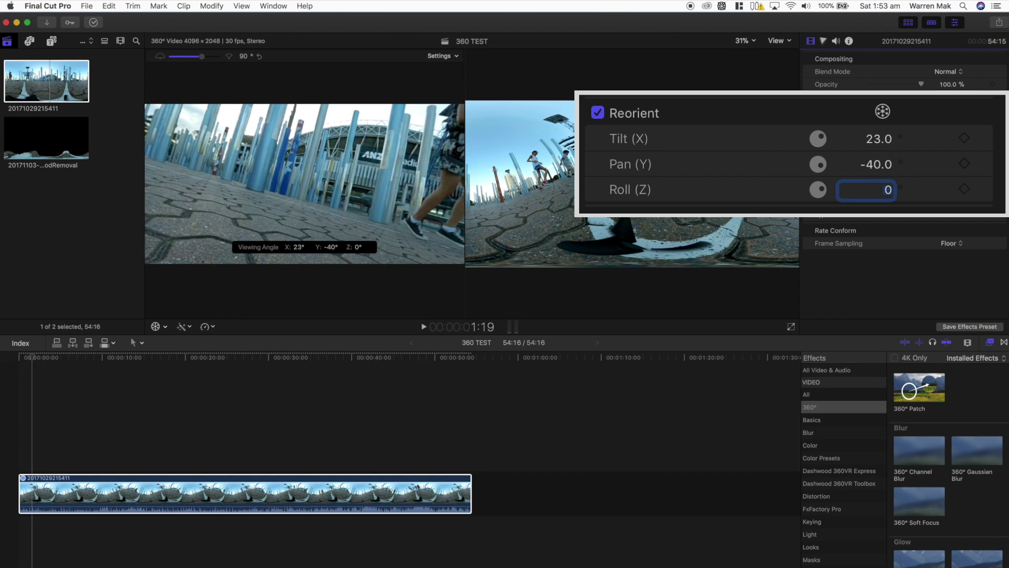
key(Return)
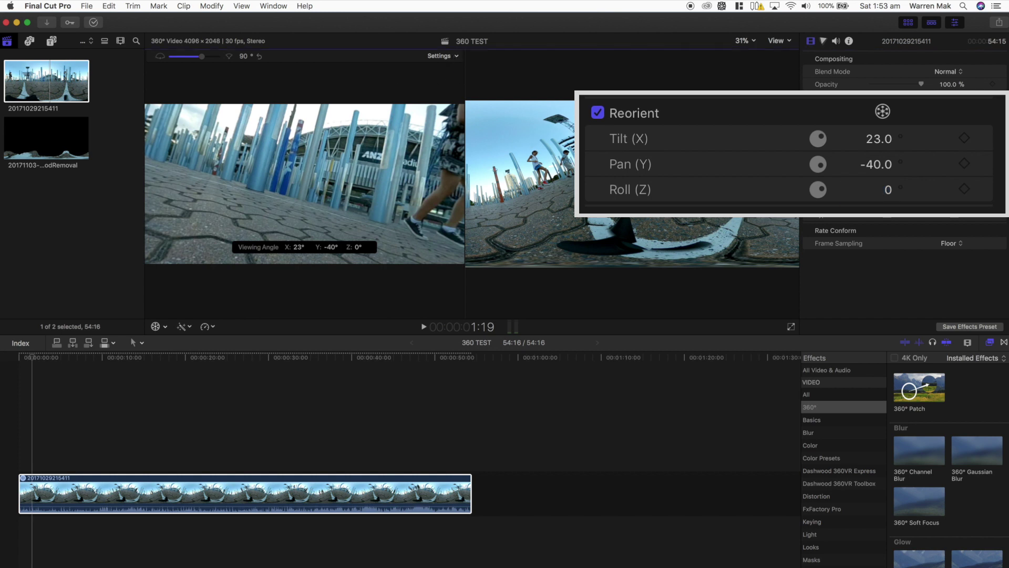
click(882, 117)
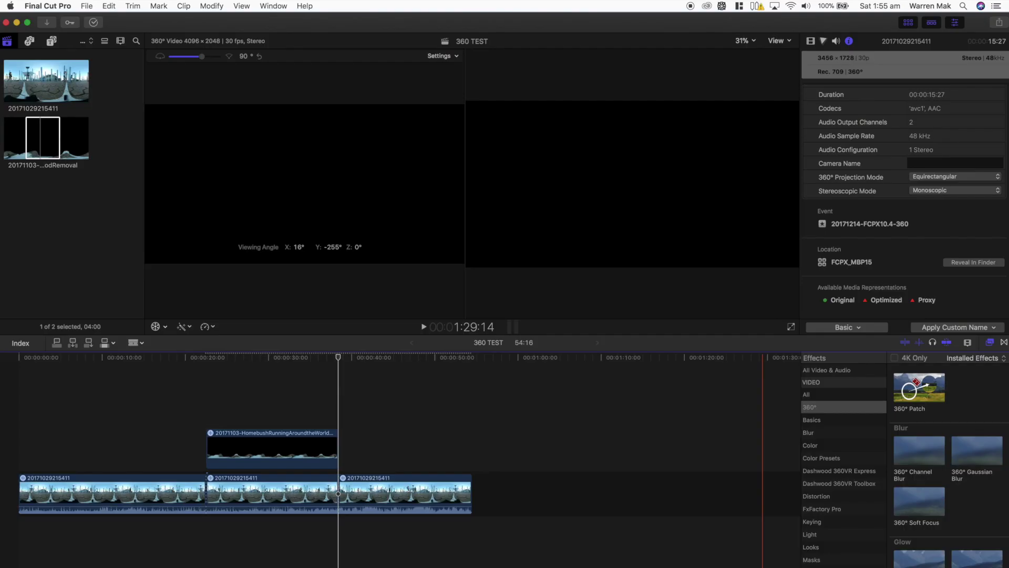
Apply 360° Patch to the third clip with its patch region set to Nadir (Bottom).
click(933, 388)
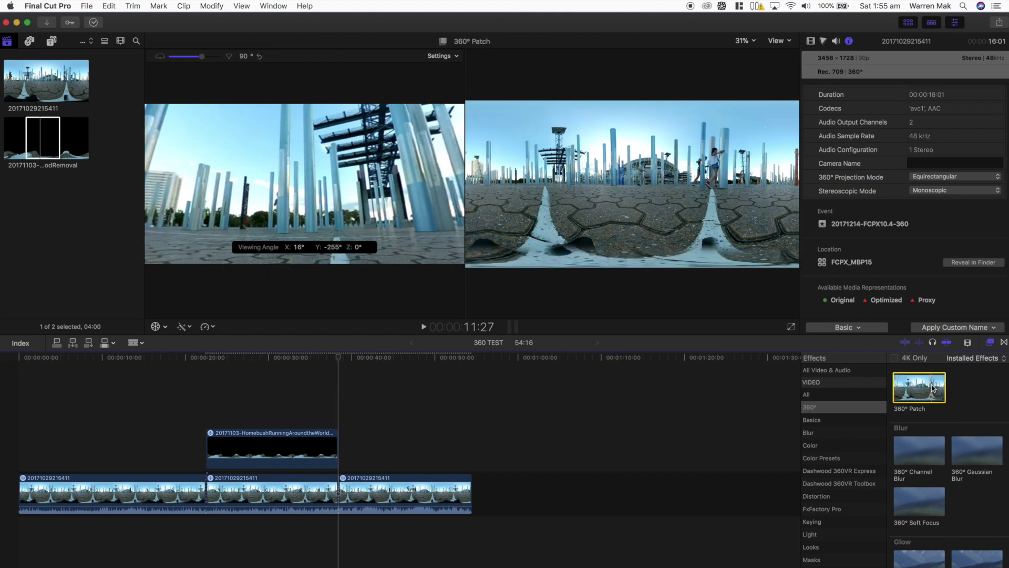
drag(933, 388, 399, 490)
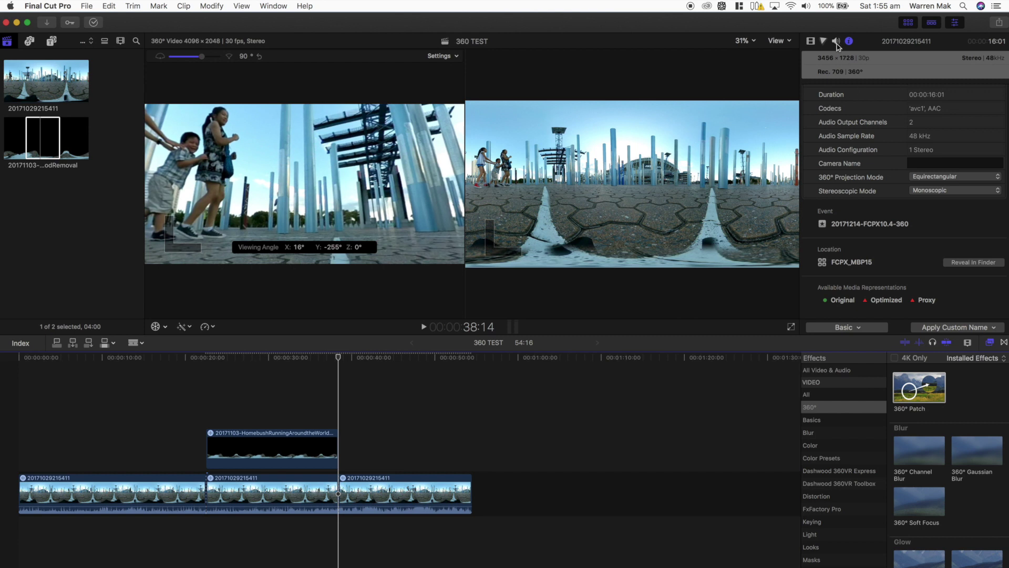
click(422, 492)
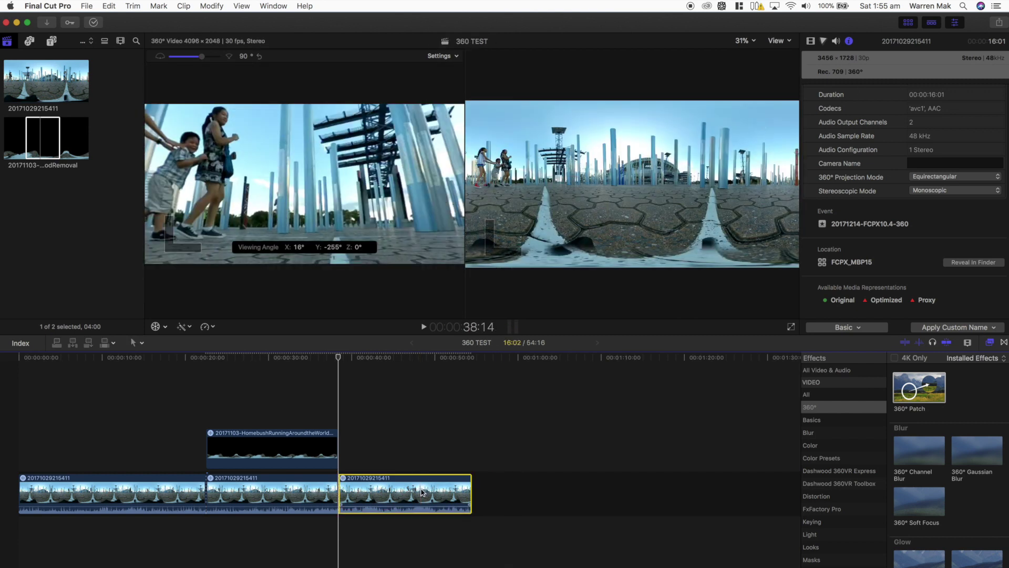
click(811, 42)
click(952, 86)
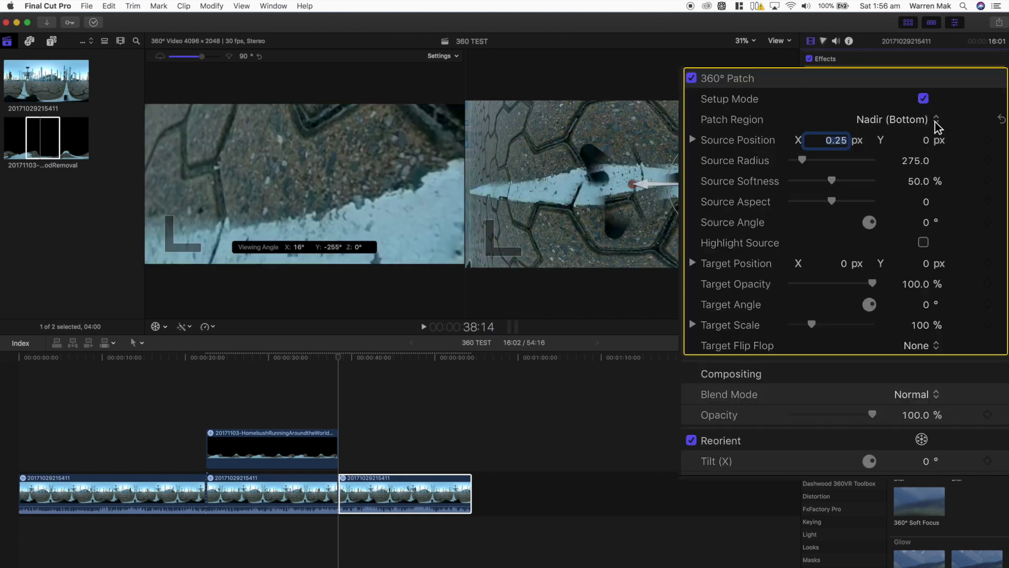
click(941, 98)
click(941, 121)
click(941, 99)
click(941, 77)
Flip the patch target horizontally and vertically and adjust its settings.
scroll(815, 326, down, 1)
click(925, 320)
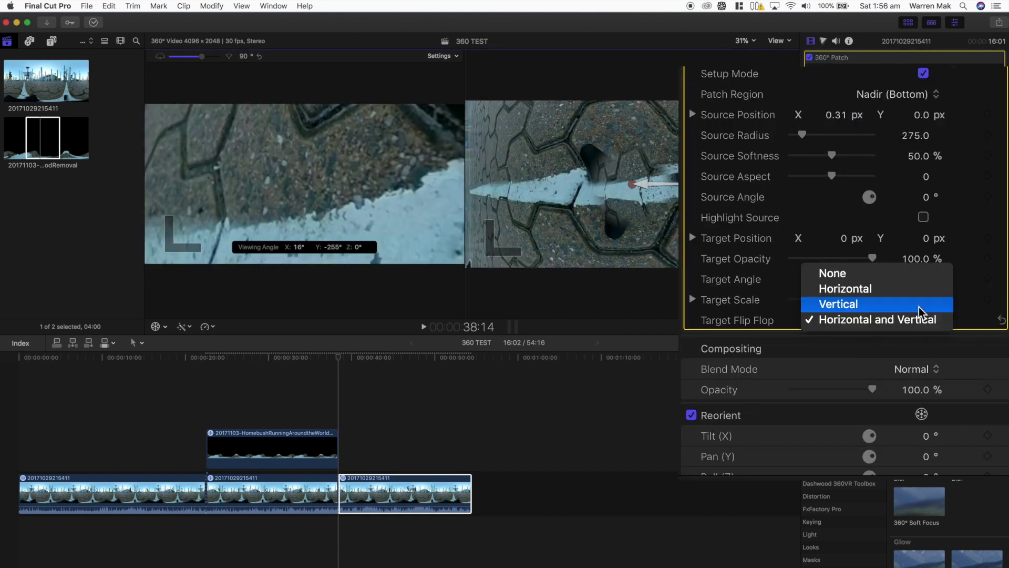
click(936, 320)
drag(822, 300, 836, 302)
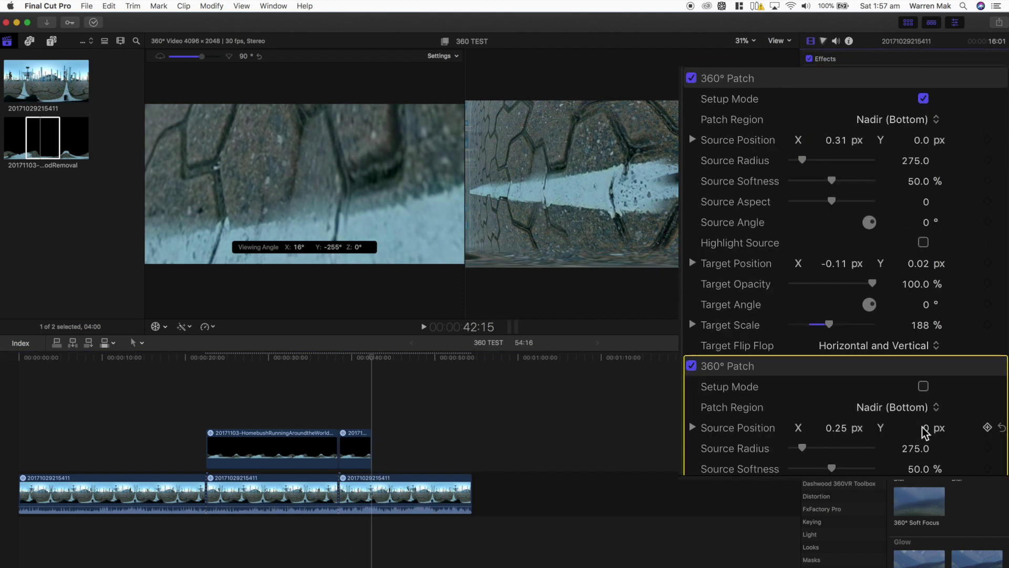
scroll(930, 368, down, 4)
Delete the short leftover connected clip and show the second patch's source circle.
click(353, 447)
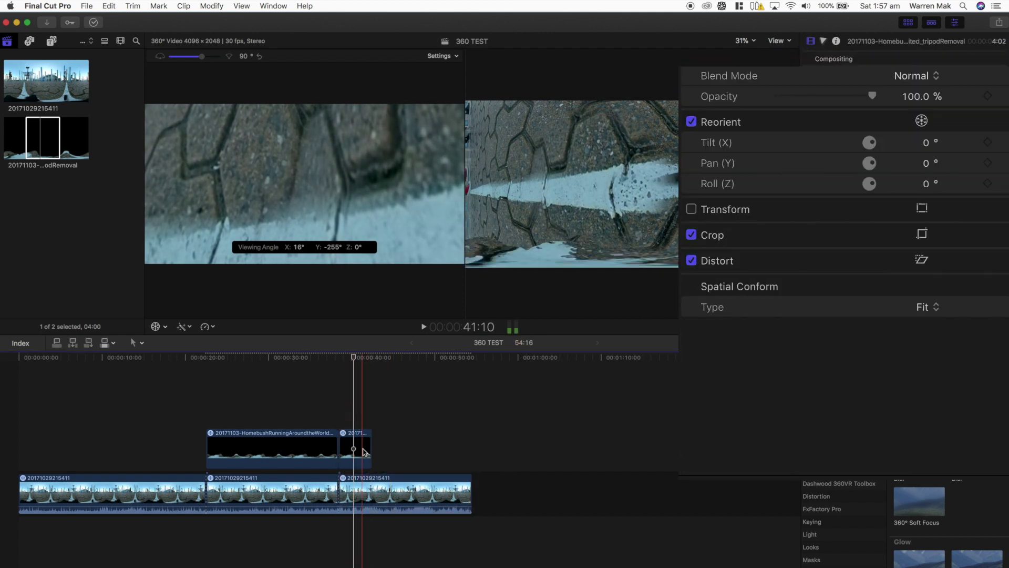
key(Delete)
scroll(925, 434, down, 4)
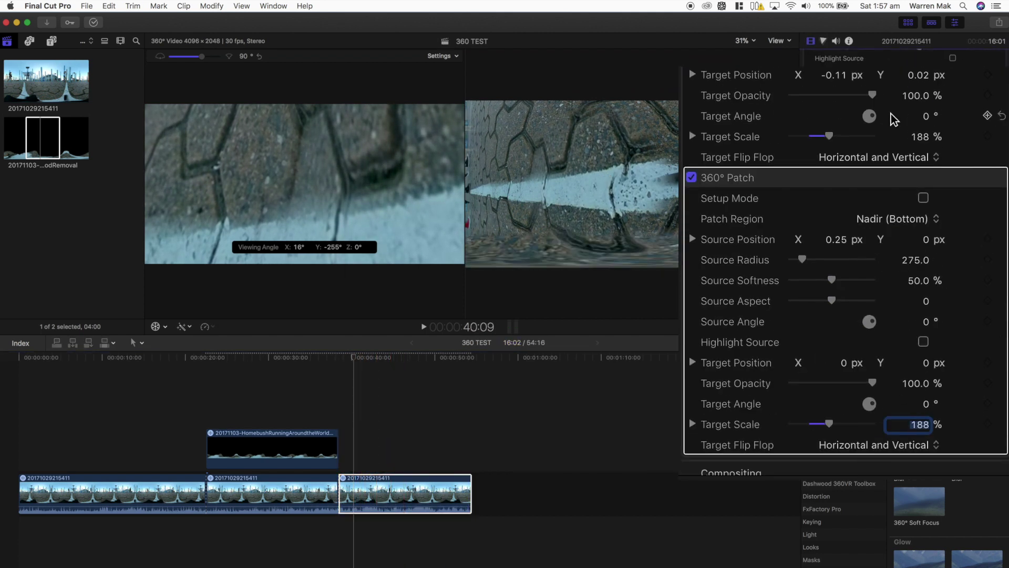
scroll(924, 387, up, 5)
click(924, 387)
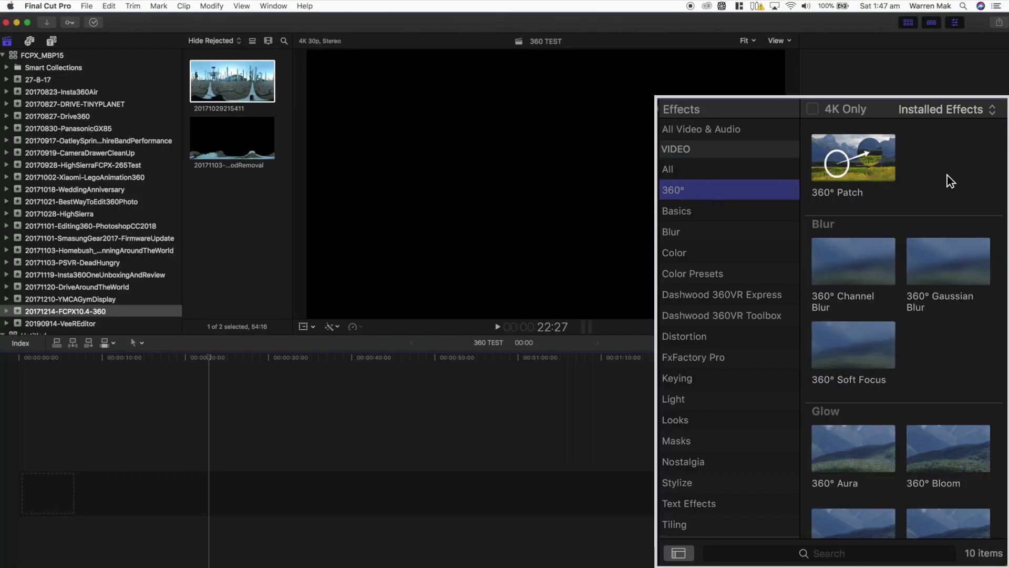
Scroll down and back up through the 360° effects list.
scroll(929, 349, down, 5)
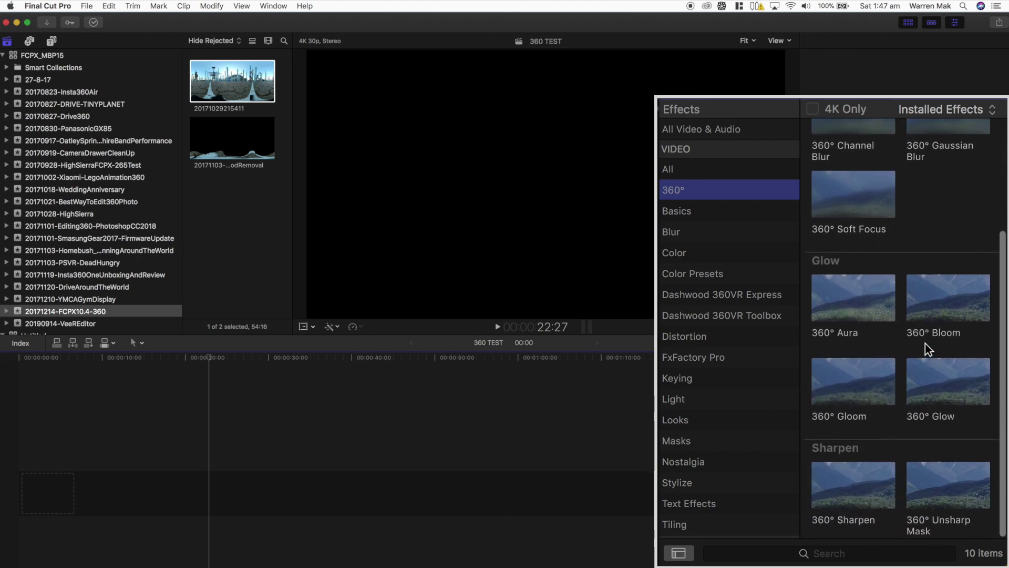
scroll(928, 349, up, 5)
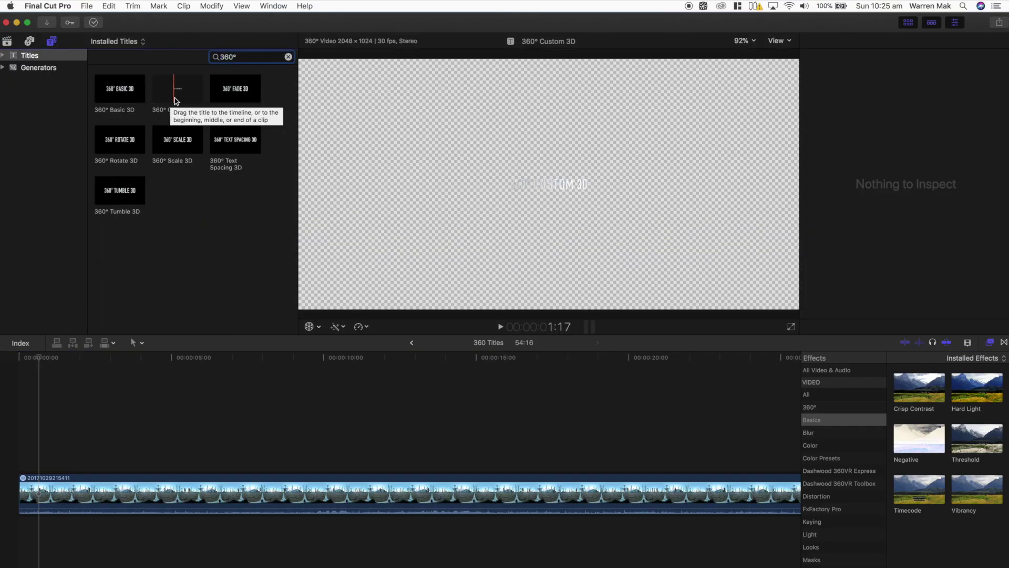
Add 360° Tumble 3D above Fade 3D at about 2:02 and tilt it -66.4° onto the ground.
key(super+a)
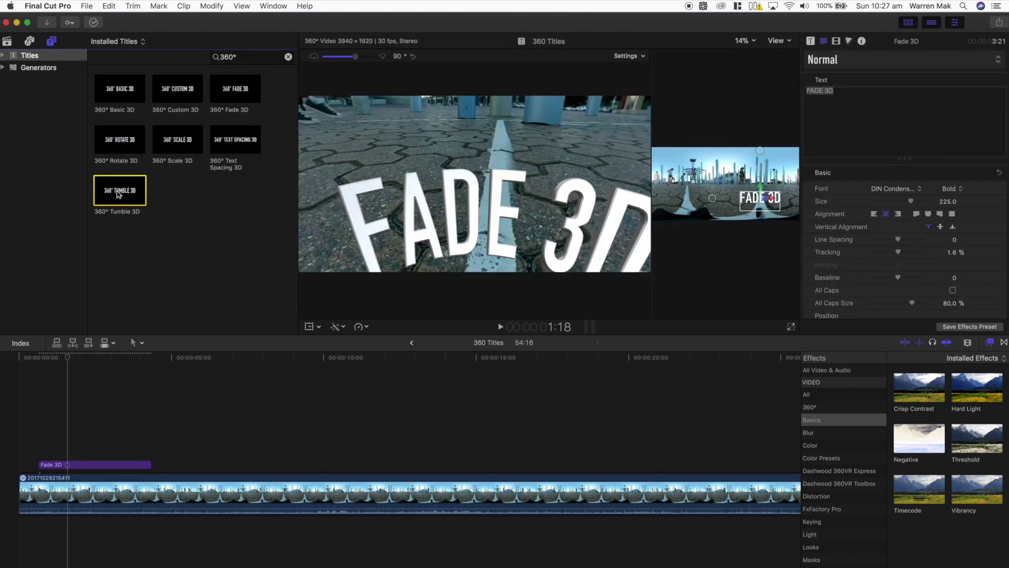
drag(120, 190, 61, 449)
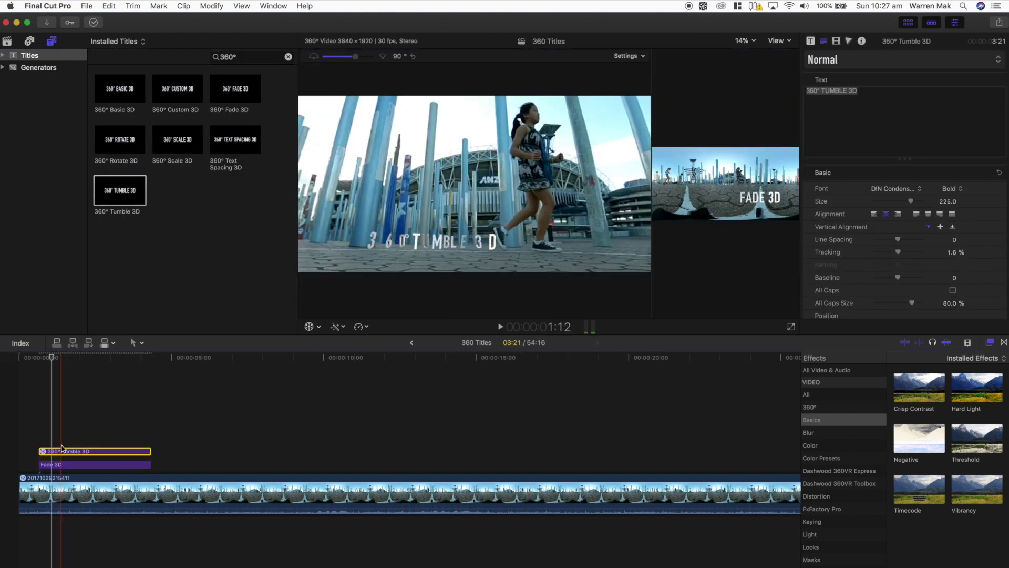
click(81, 438)
drag(443, 209, 473, 189)
click(704, 168)
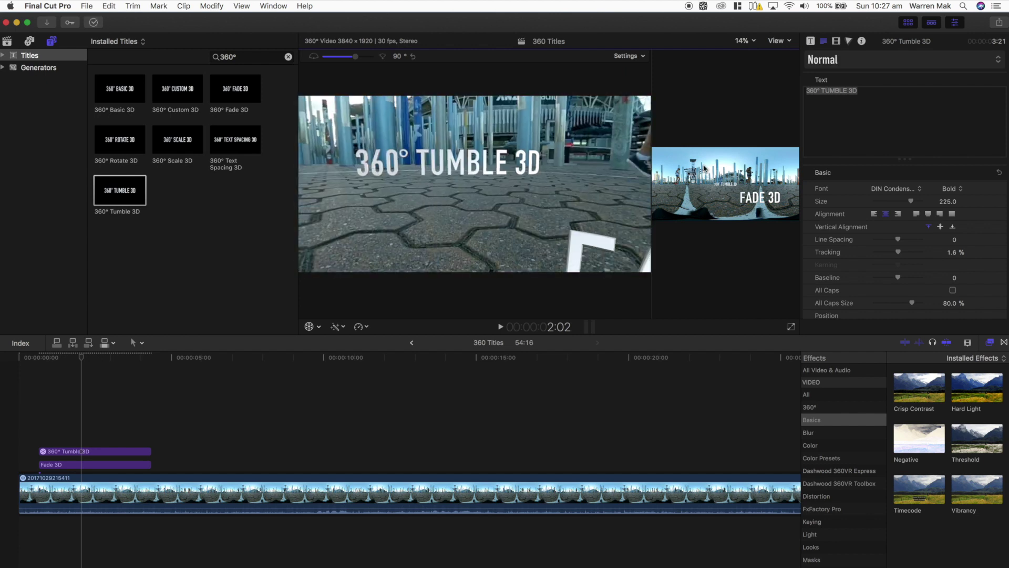
click(836, 41)
drag(956, 114, 930, 116)
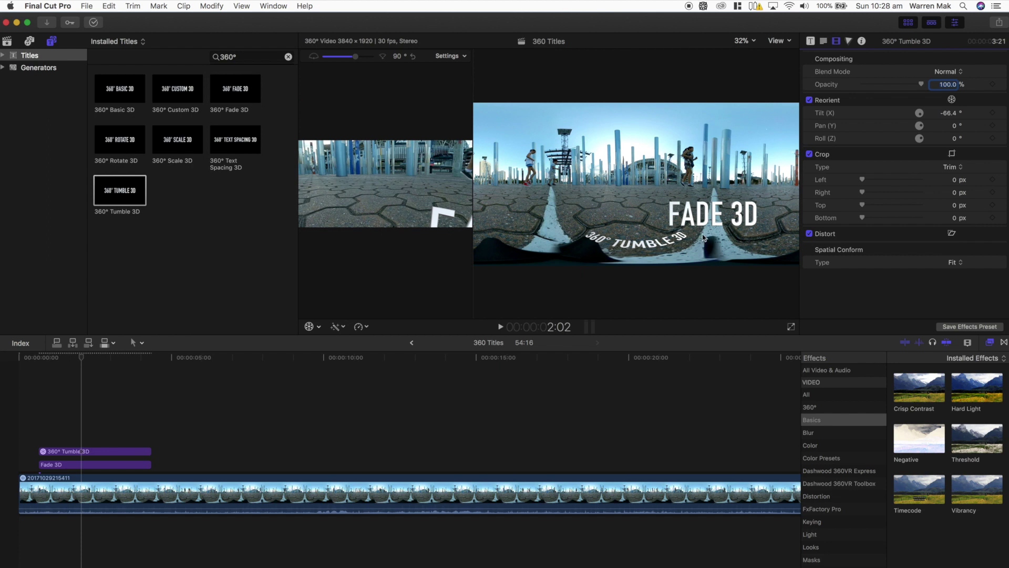
Reposition the Fade 3D title in the 360° scene and open its text for editing.
drag(472, 177, 772, 182)
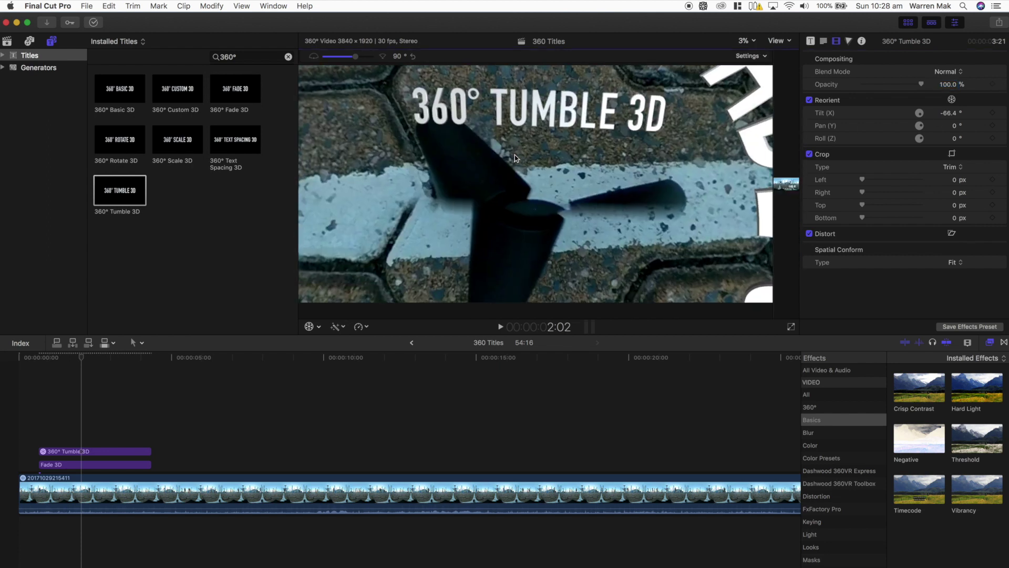
drag(578, 158, 510, 170)
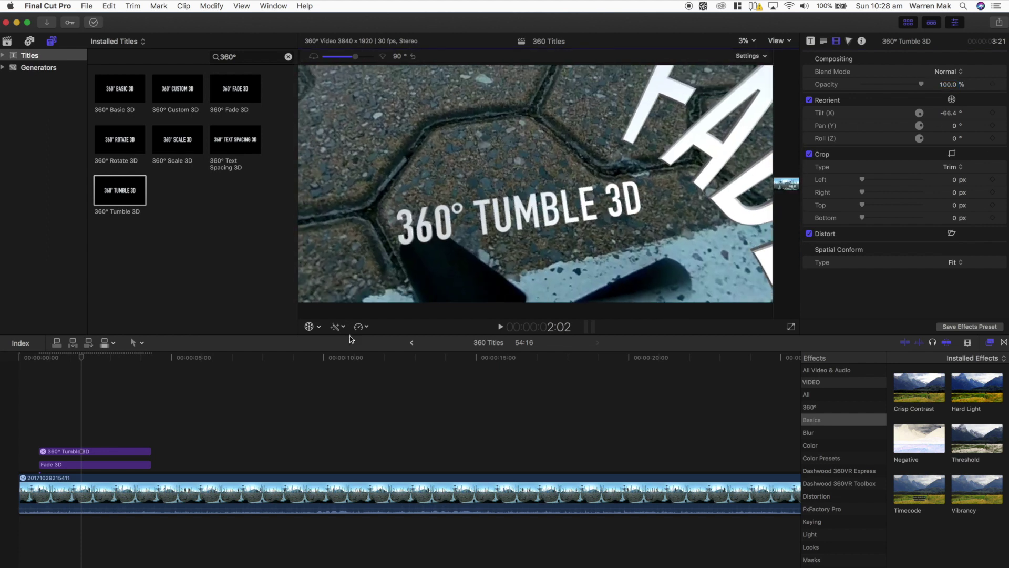
click(739, 160)
drag(739, 159, 736, 137)
drag(773, 183, 559, 183)
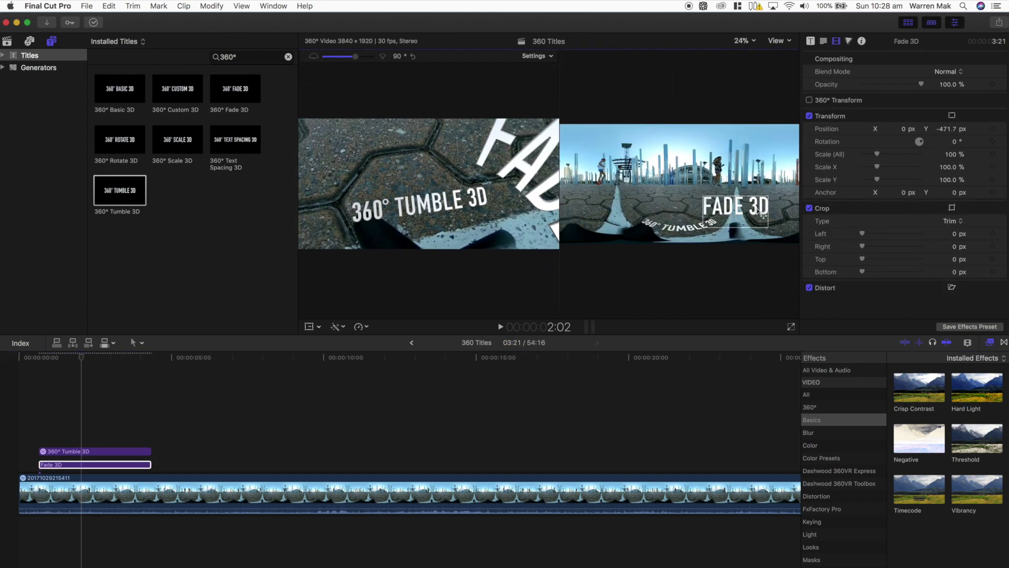
drag(689, 213, 695, 211)
double_click(695, 211)
drag(559, 183, 773, 183)
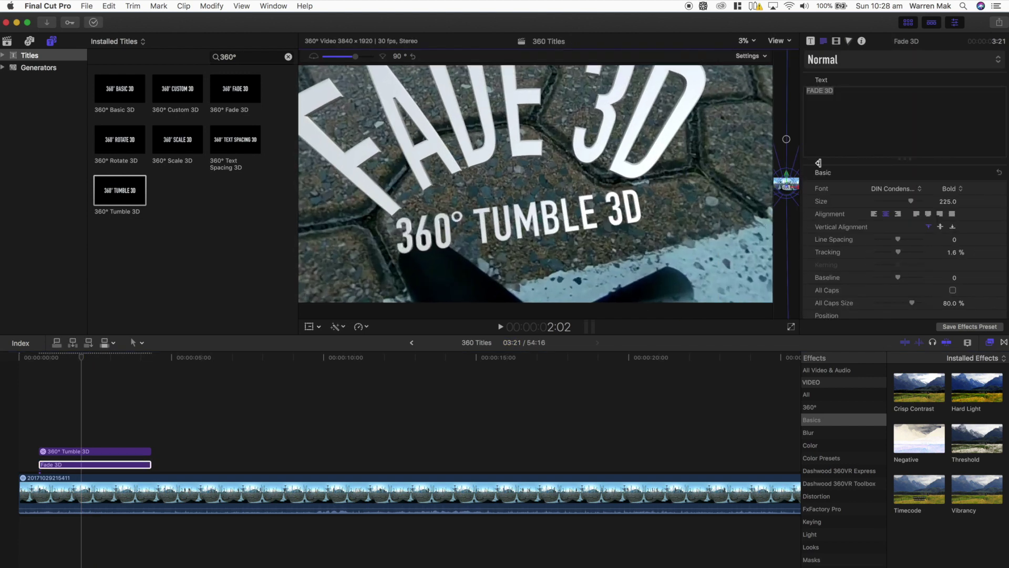
drag(579, 158, 615, 205)
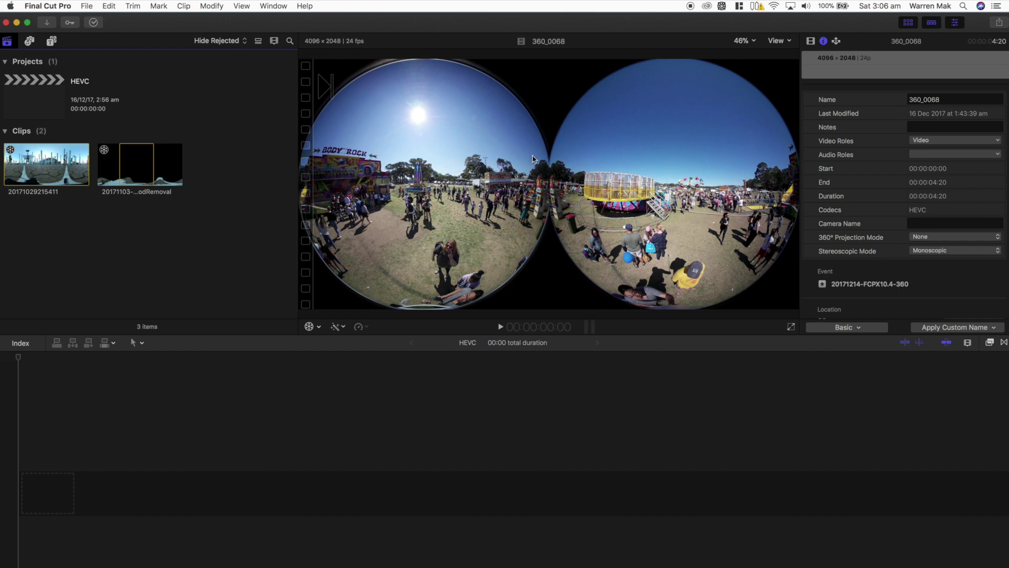
Import 360_0068.MP4 and 360_0071.MP4 from the Gear360 folder and select 360_0071.
key(super+Tab)
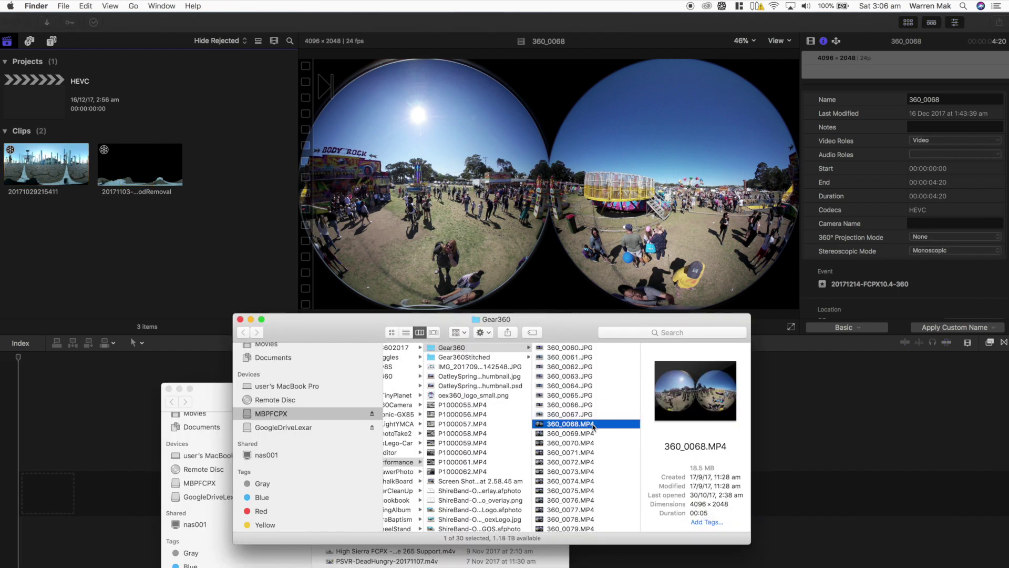
drag(593, 425, 183, 291)
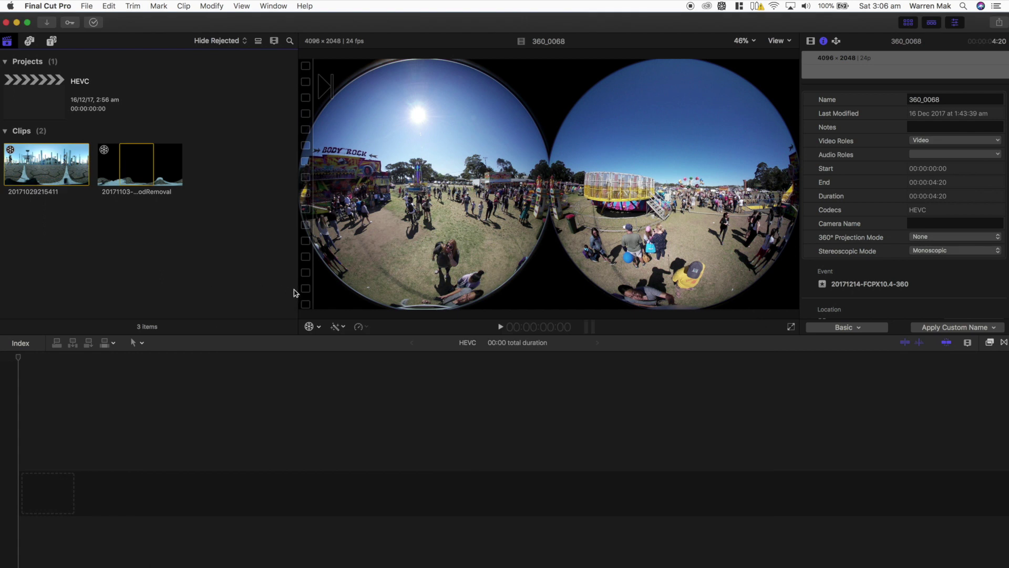
key(super+Tab)
click(586, 434)
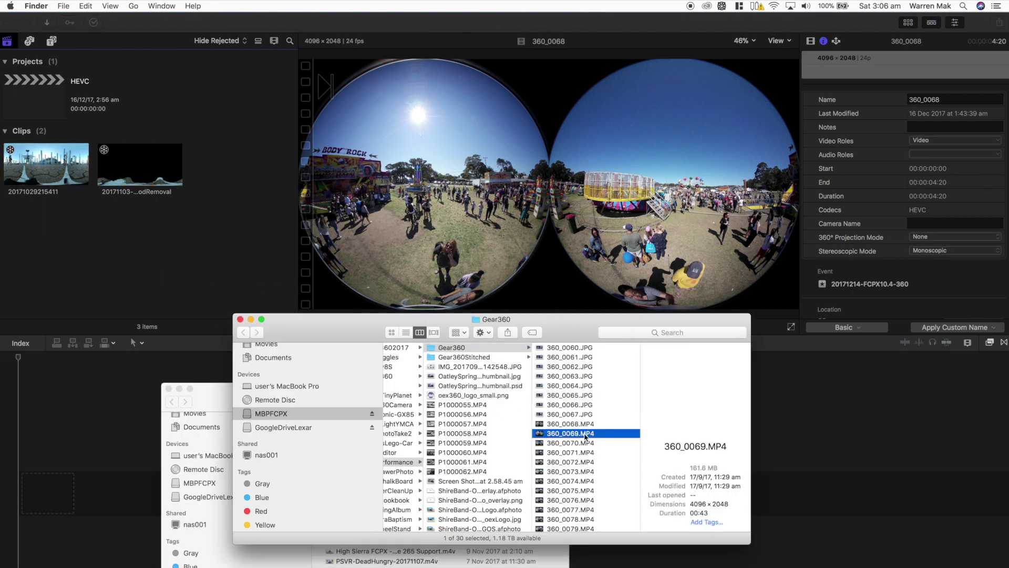
key(Down)
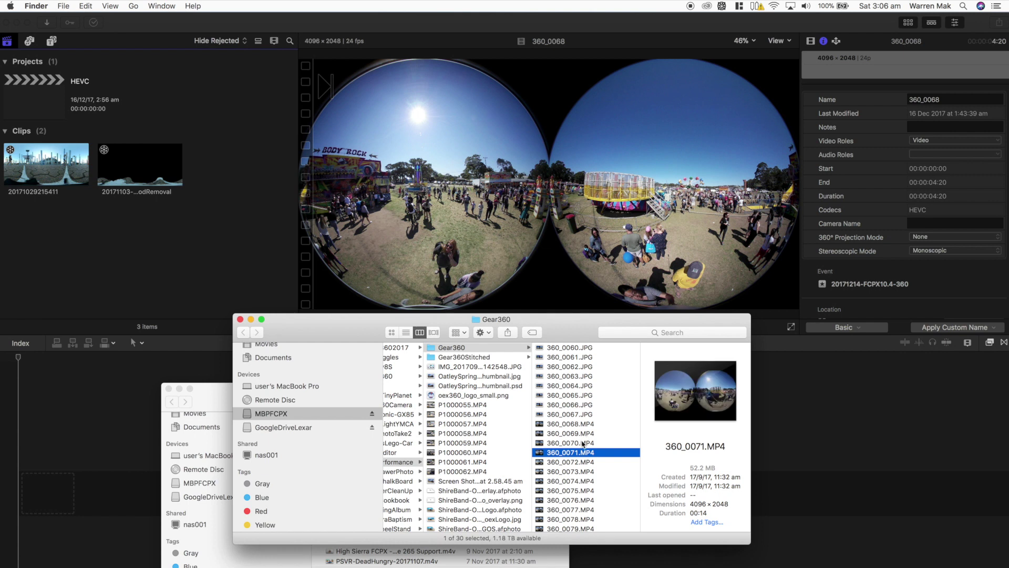
drag(580, 453, 120, 287)
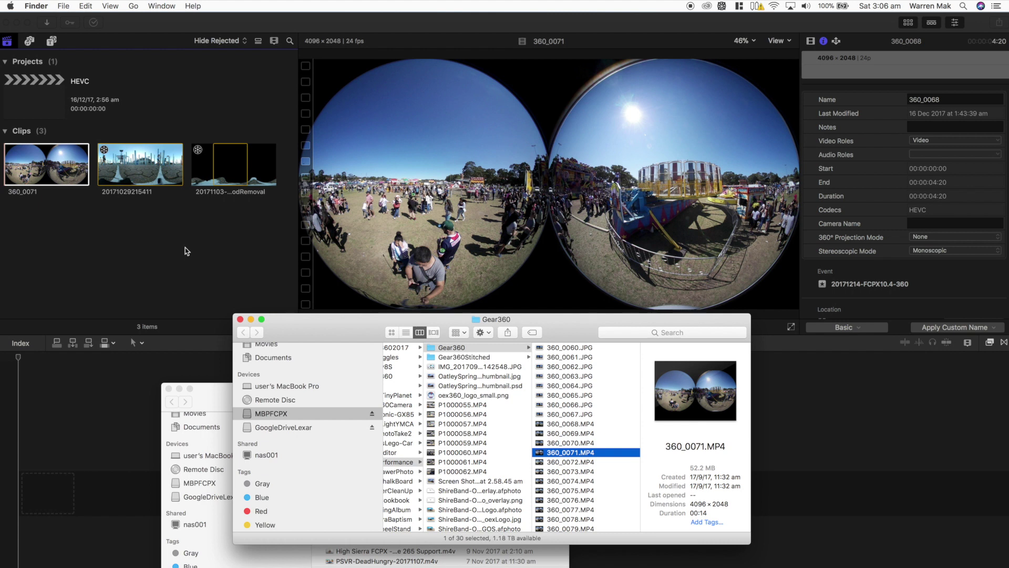
click(140, 243)
click(29, 172)
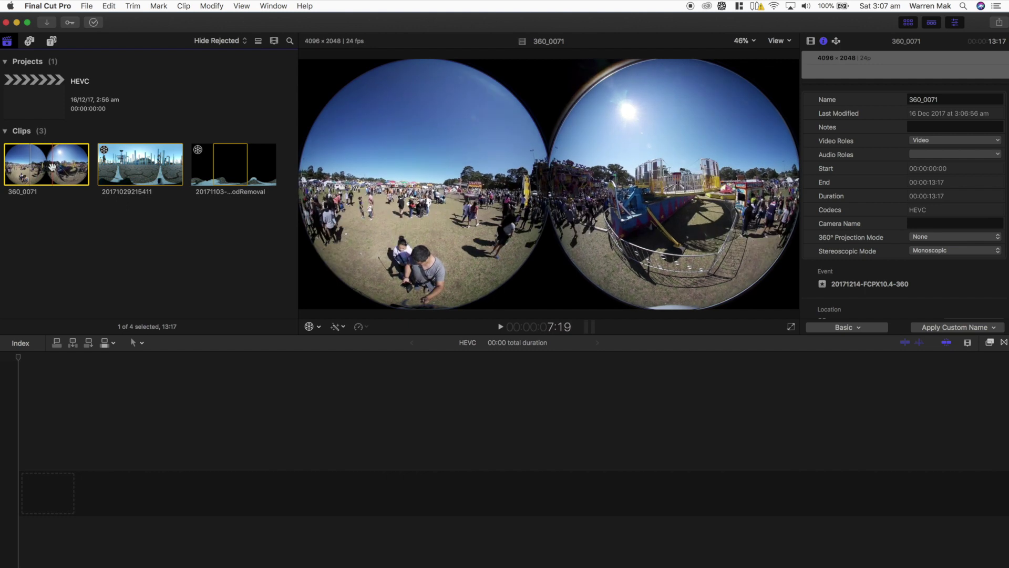
Reveal 360_0071.MP4 in Finder and check its codec details with Get Info.
key(super+shift+r)
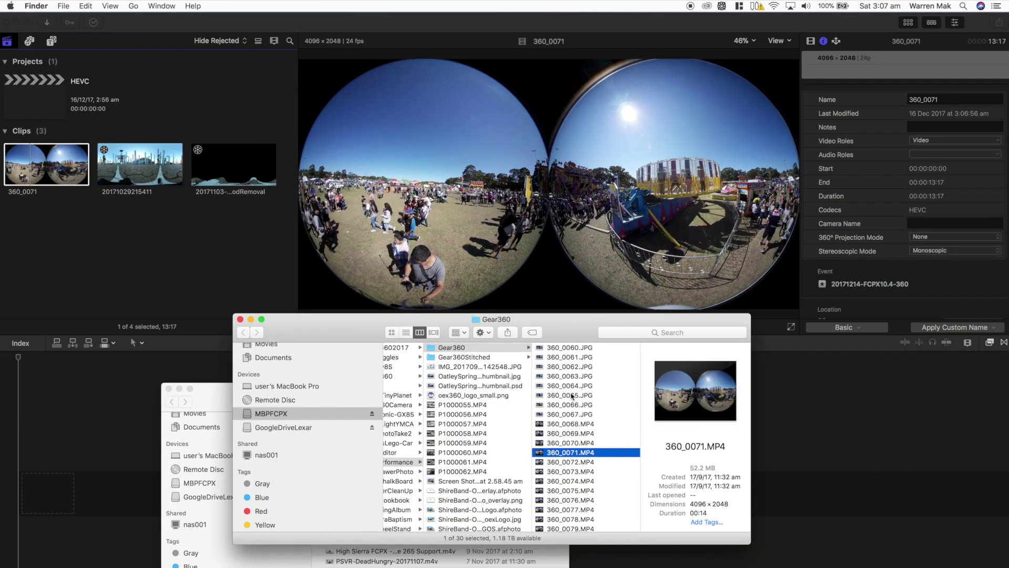
right_click(588, 454)
click(615, 444)
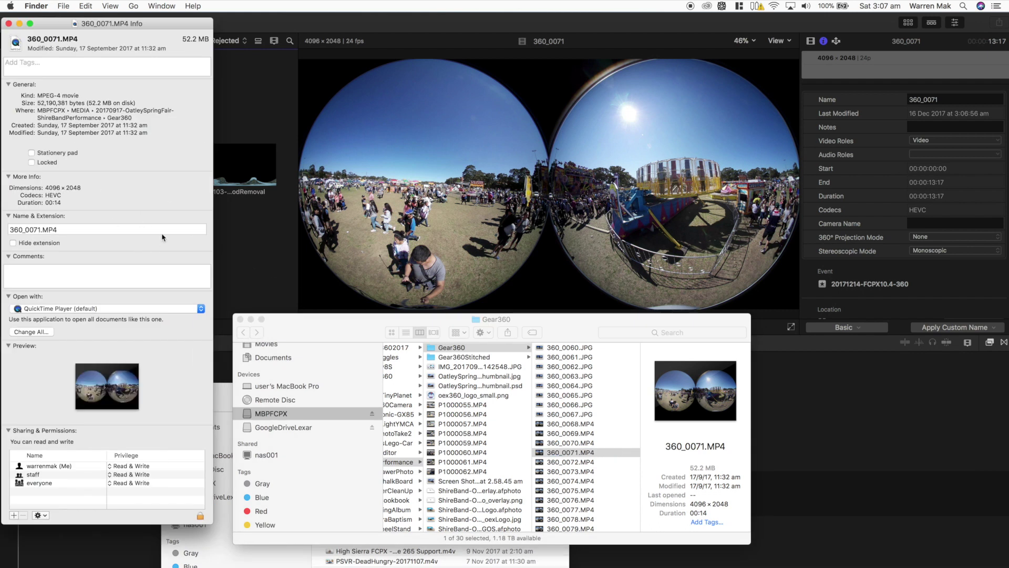
click(8, 23)
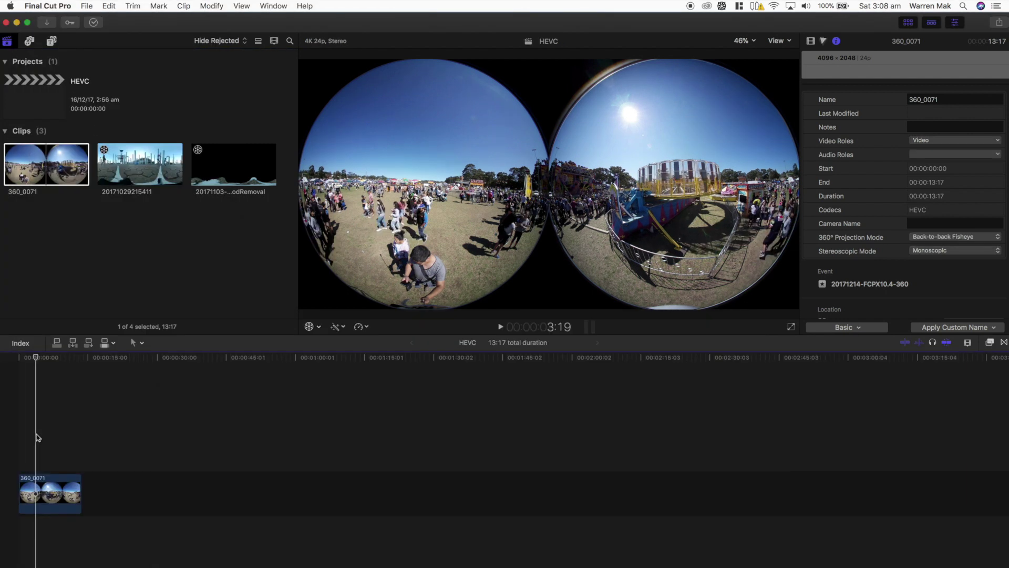
Quick Look 360_0074.MP4, import it, and append it after 360_0071 on the timeline.
key(super+Tab)
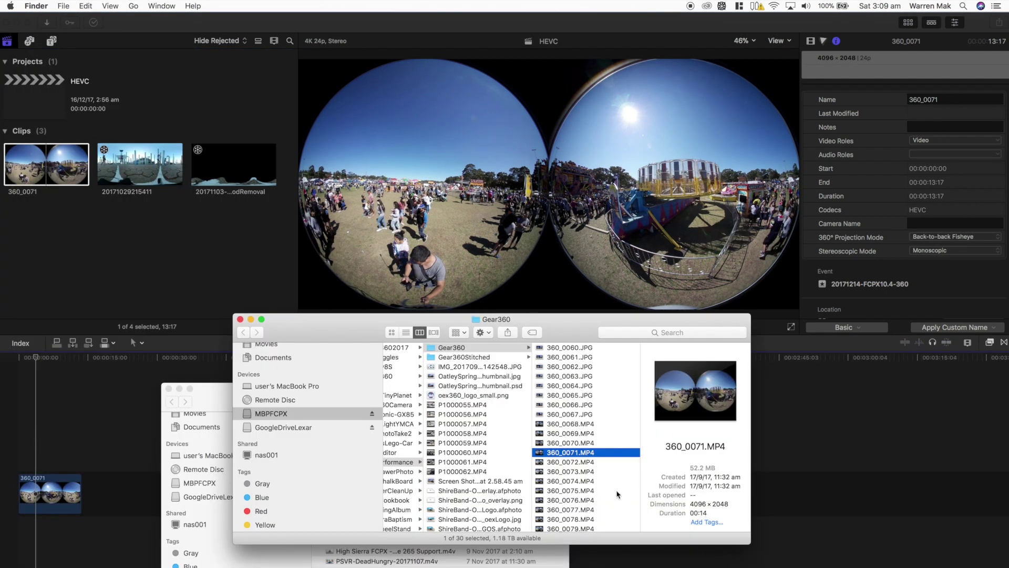
click(576, 463)
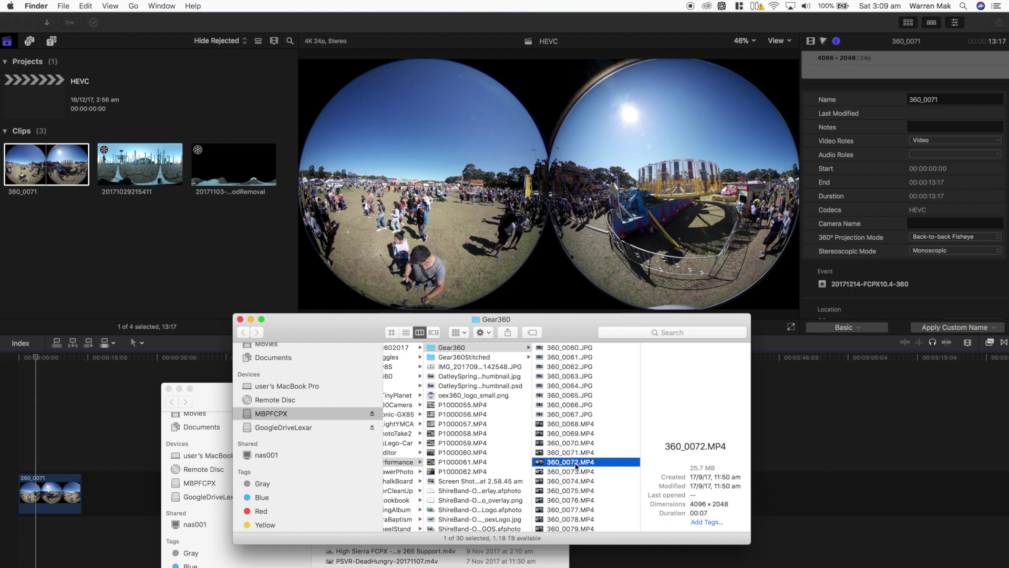
key(Down)
key(Down)
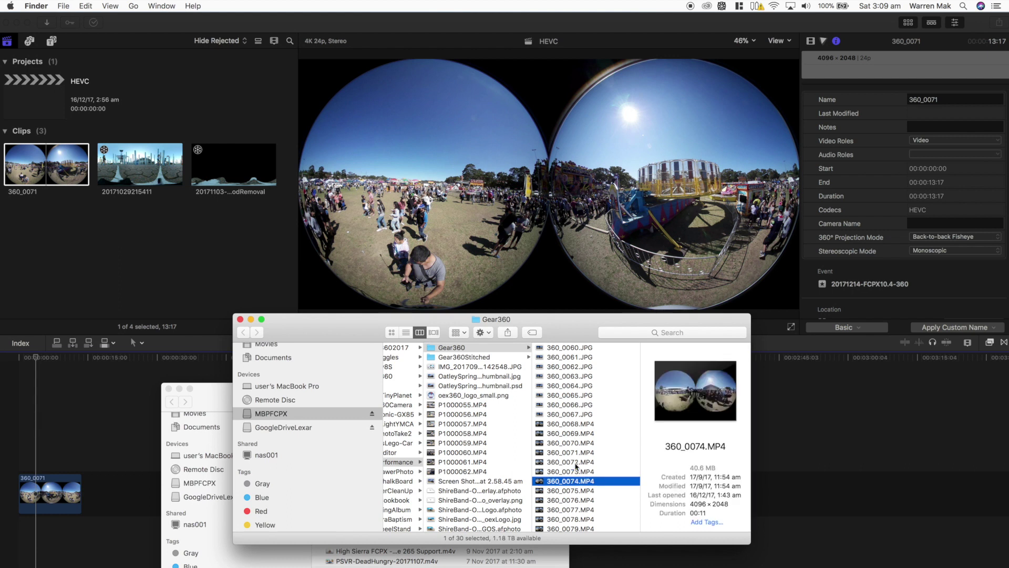
key(space)
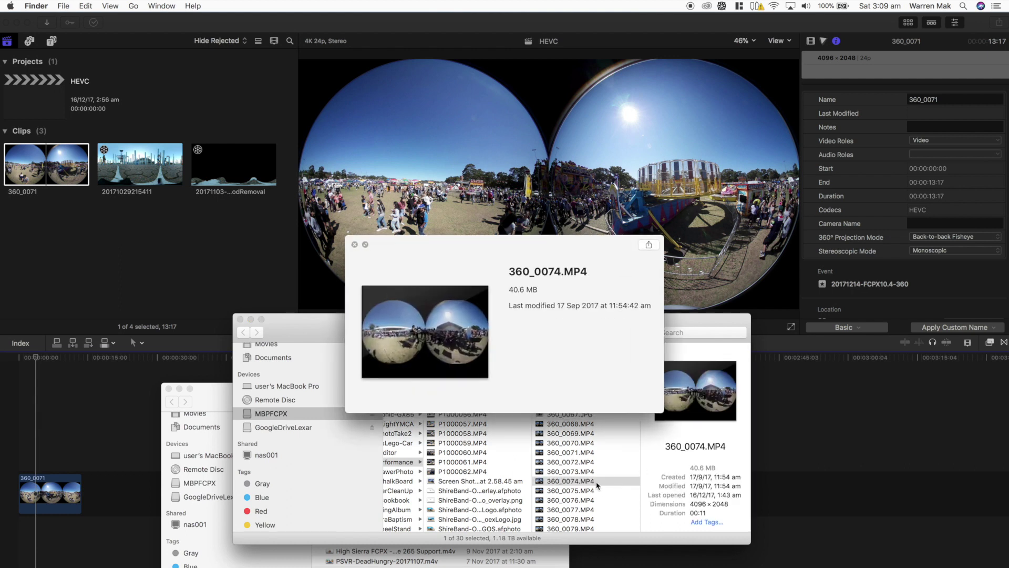
key(space)
drag(585, 483, 165, 239)
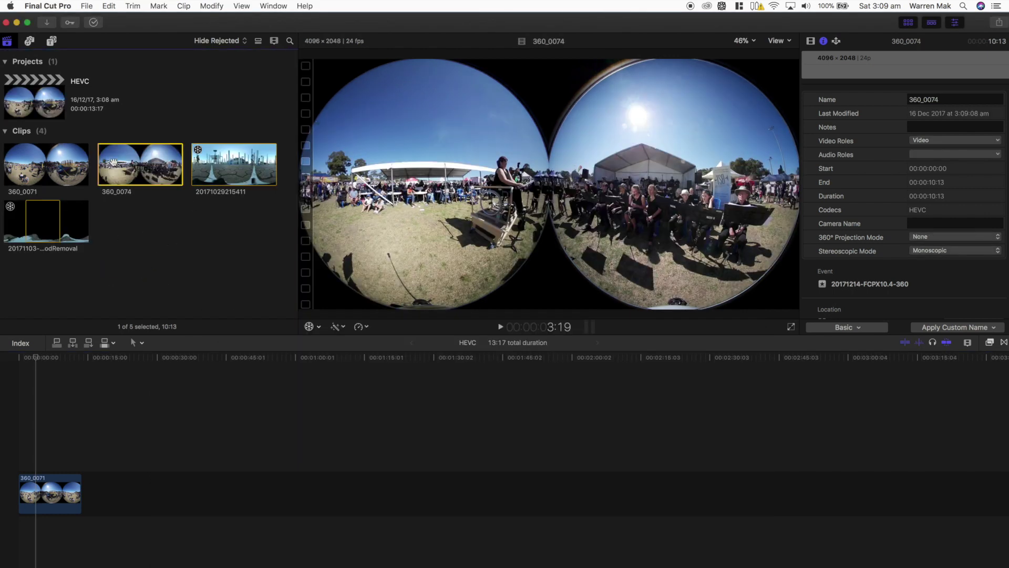
drag(113, 164, 203, 508)
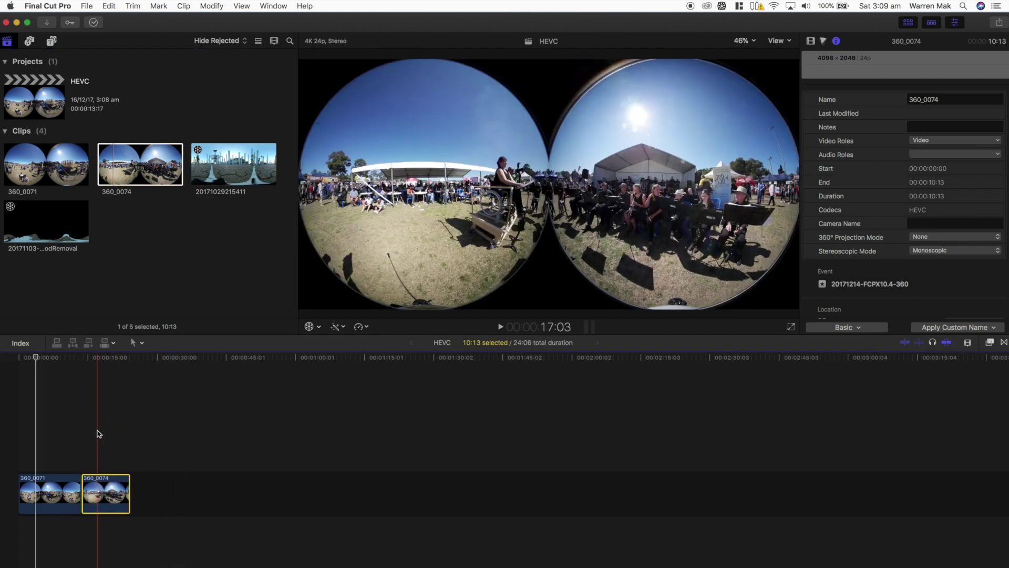
click(93, 434)
key(space)
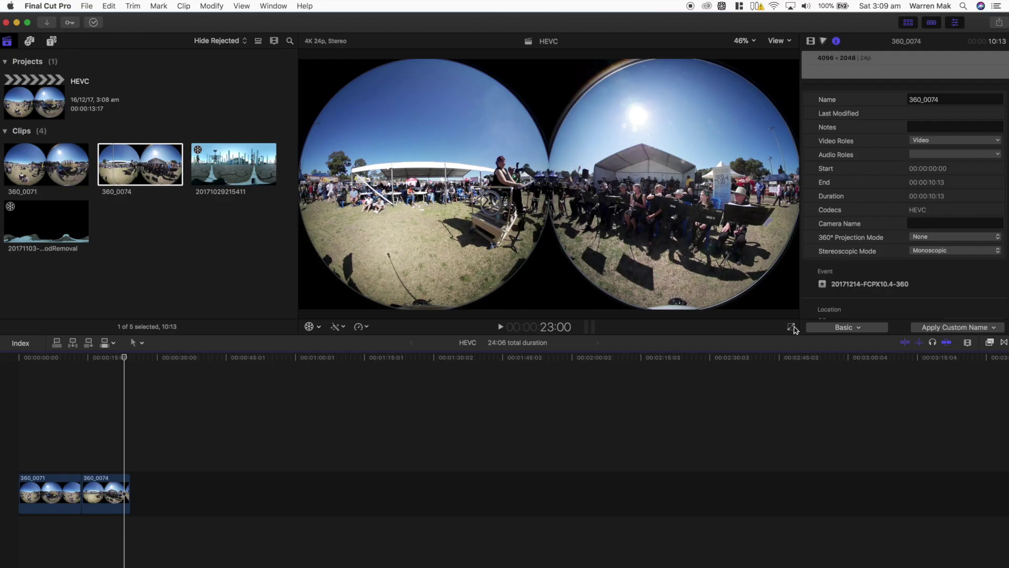
click(60, 439)
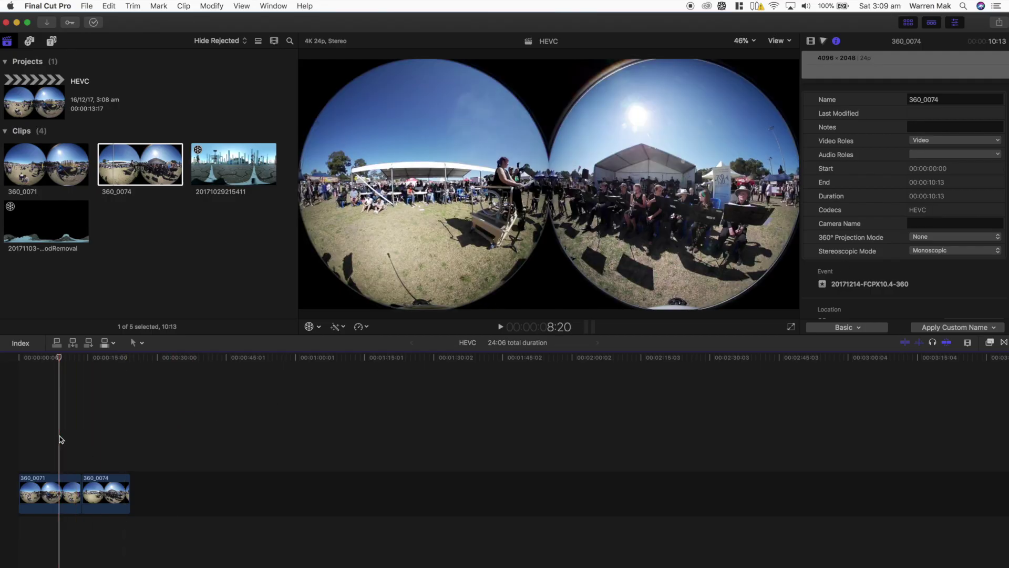